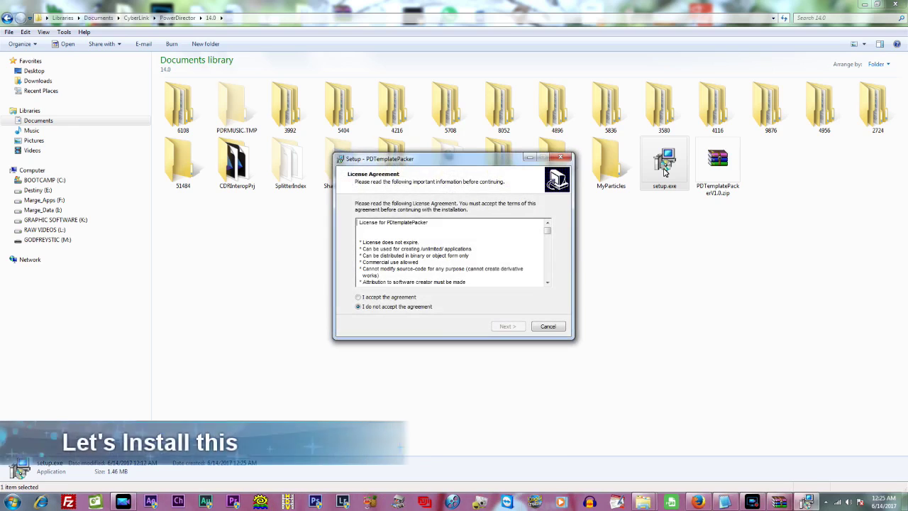
# Step: Accept the PDTemplatePacker license agreement and continue through the information page to the destination choice
pyautogui.hotkey('alt', 'a')
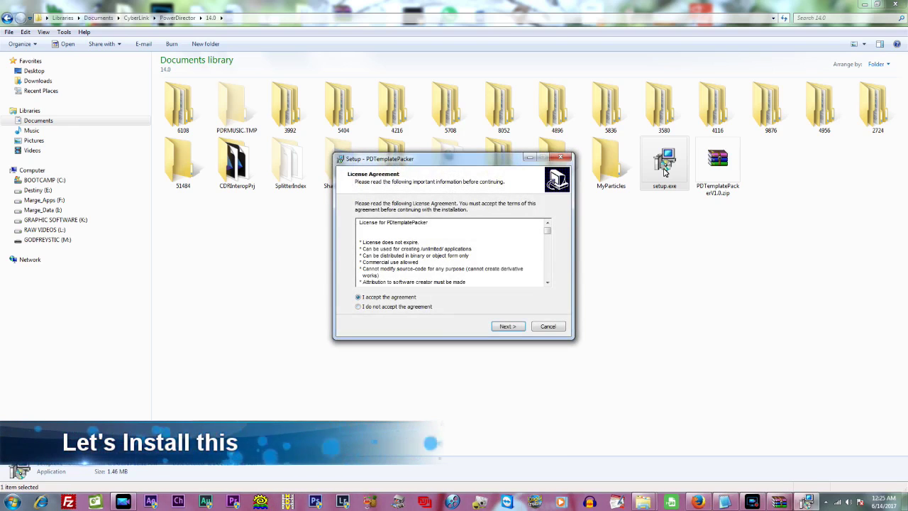
pyautogui.scroll(-10, 665, 170)
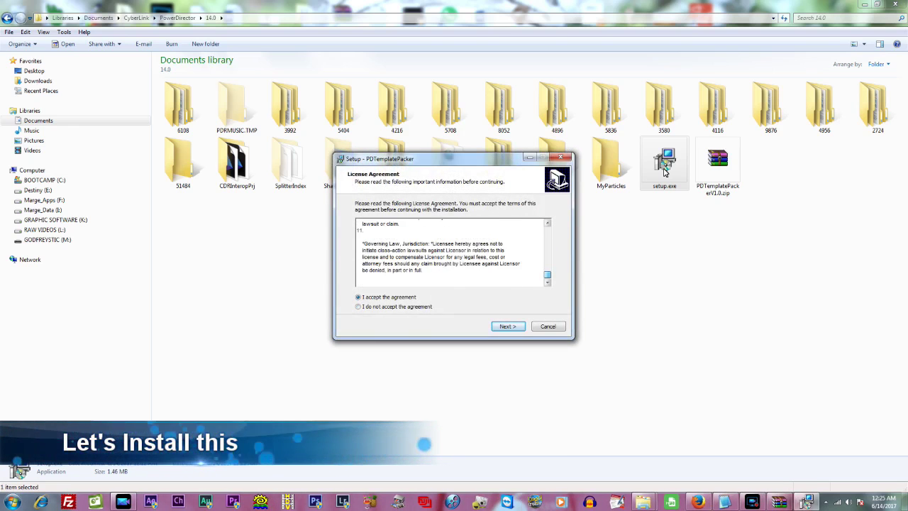
pyautogui.scroll(10, 664, 170)
pyautogui.press('Return')
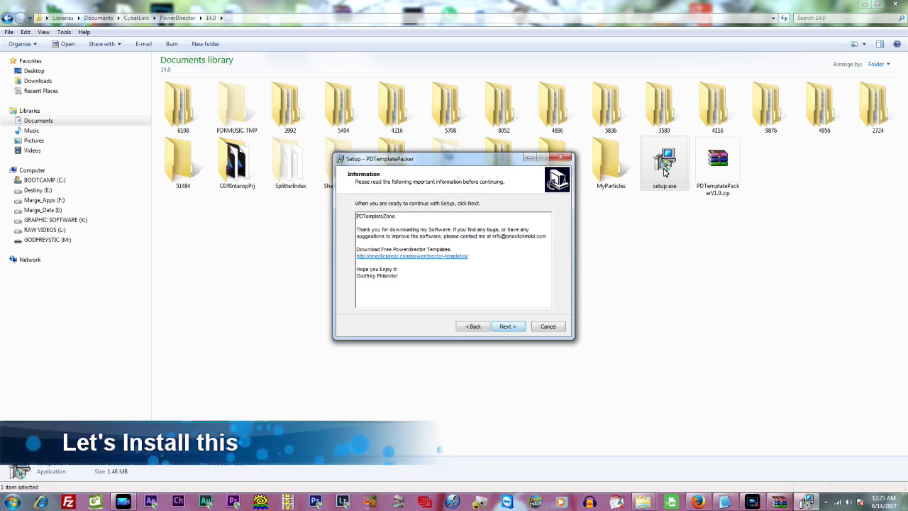
pyautogui.press('Return')
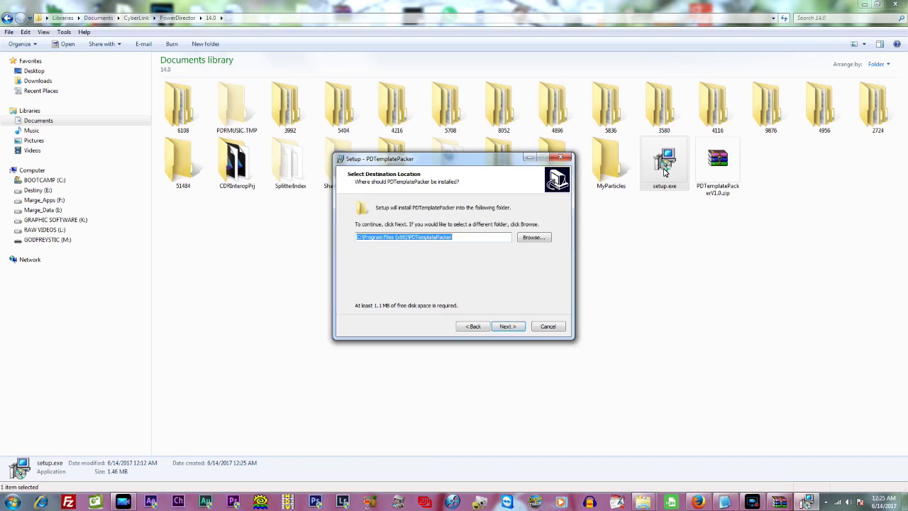
# Step: Install PDTemplatePacker into the existing C:\Program Files (x86)\PDTemplatePacker folder with a desktop shortcut, and launch it on finishing
pyautogui.press('Return')
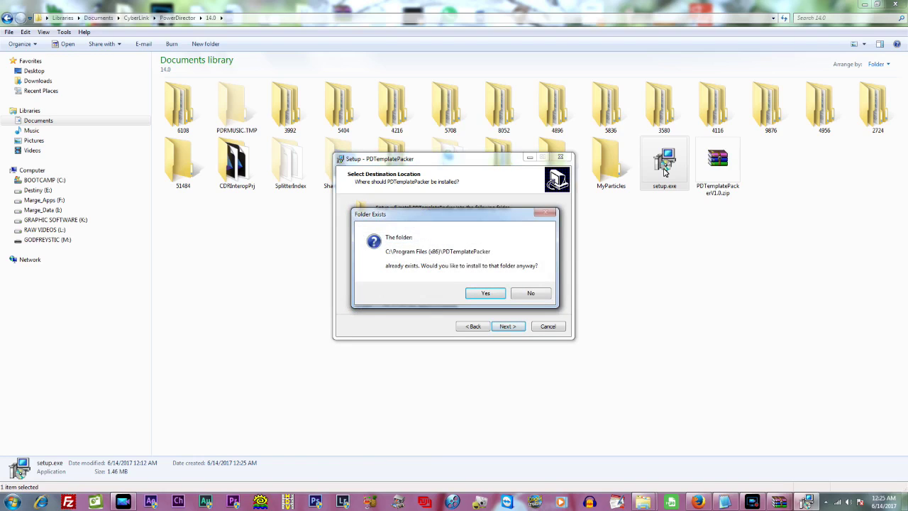
pyautogui.press('Return')
pyautogui.press('Return')
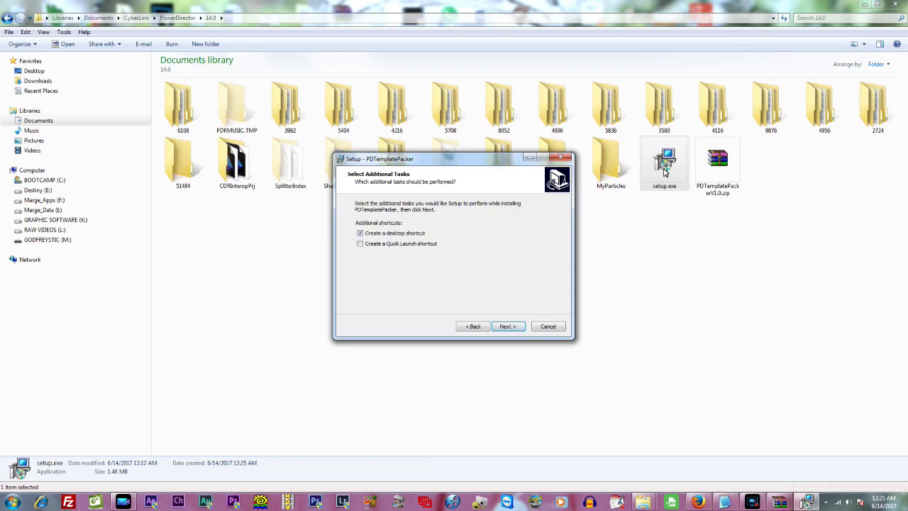
pyautogui.press('Return')
pyautogui.press('Return')
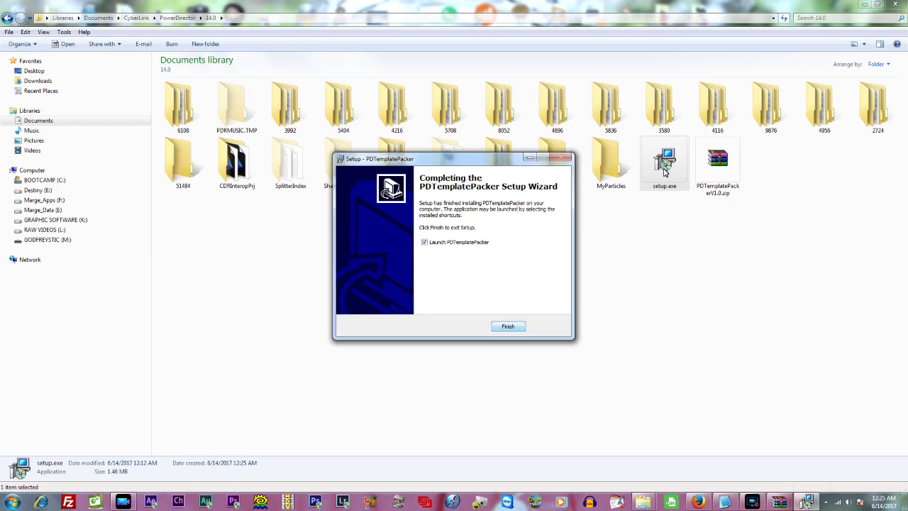
pyautogui.press('Return')
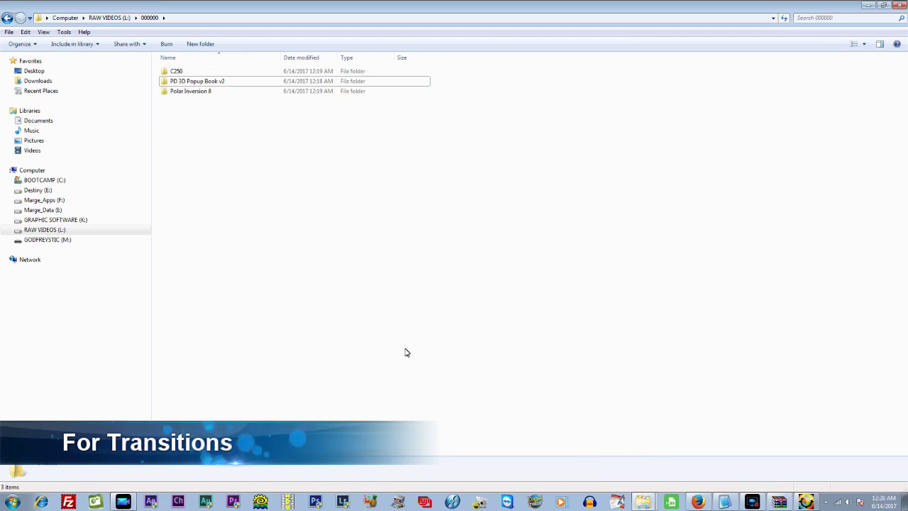
# Step: View the files in the Polar Inversion 8 folder, and check the Downloaded and Custom transition categories in PowerDirector
pyautogui.doubleClick(186, 91)
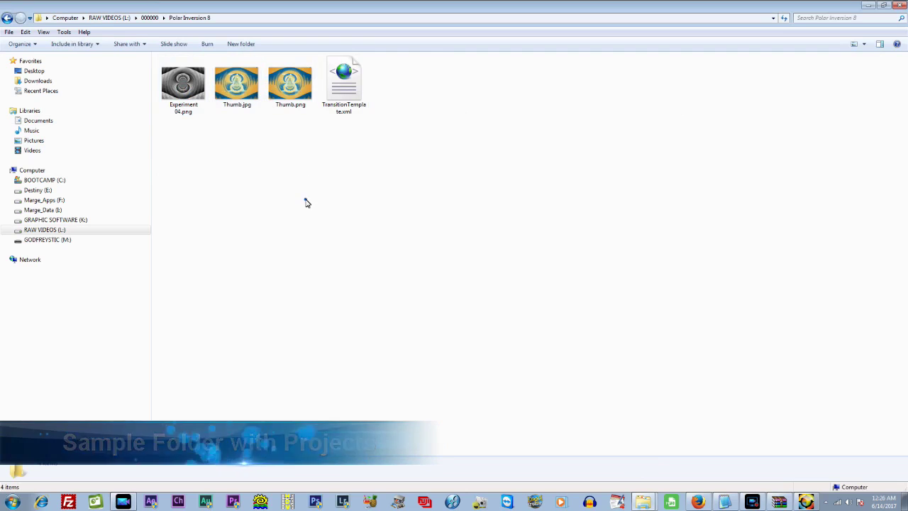
pyautogui.click(129, 502)
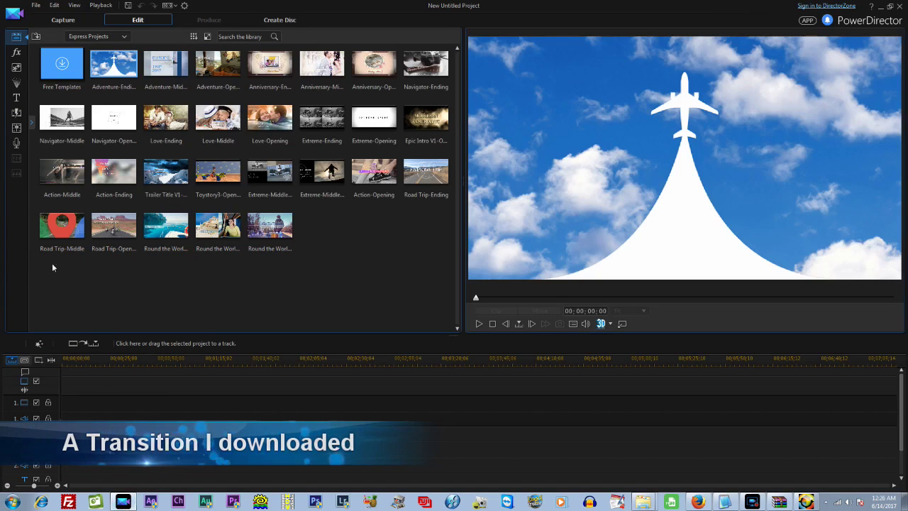
pyautogui.click(16, 112)
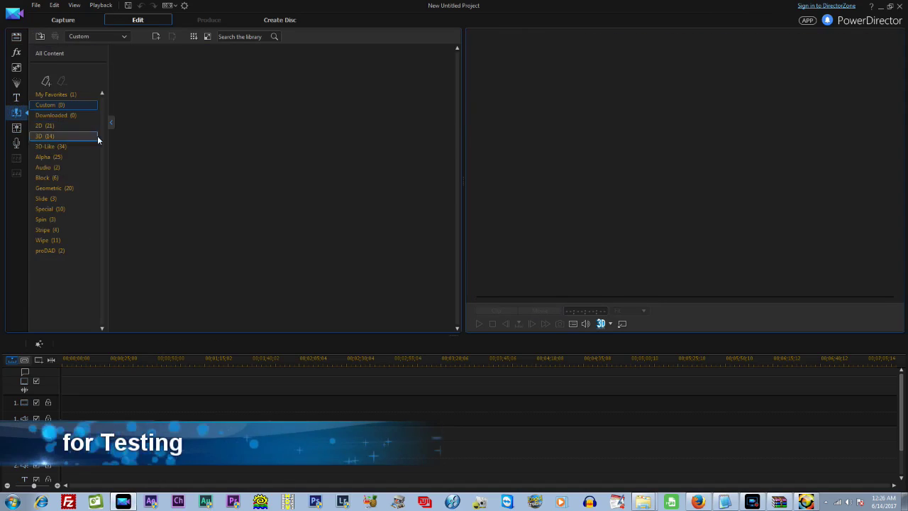
pyautogui.click(71, 115)
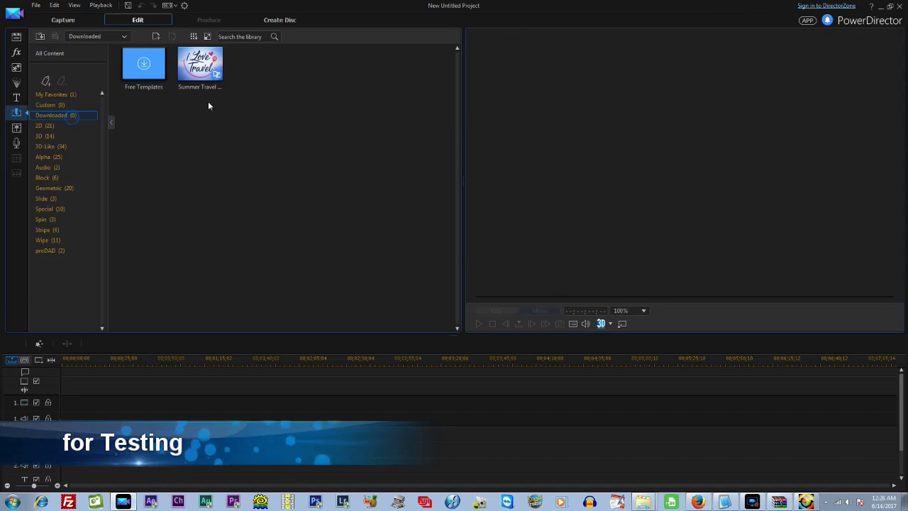
pyautogui.click(46, 106)
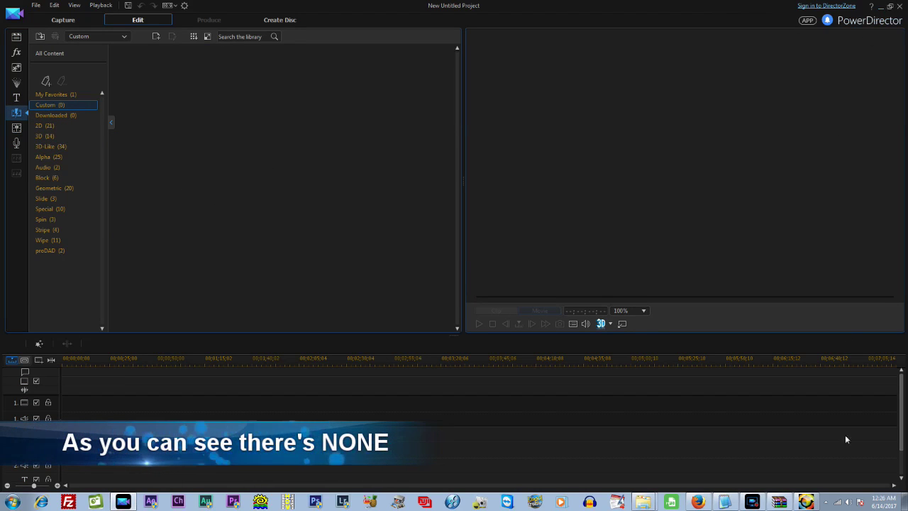
# Step: Switch to PDTemplatePacker and set the project folder to L:\000000\Polar Inversion 8
pyautogui.click(808, 502)
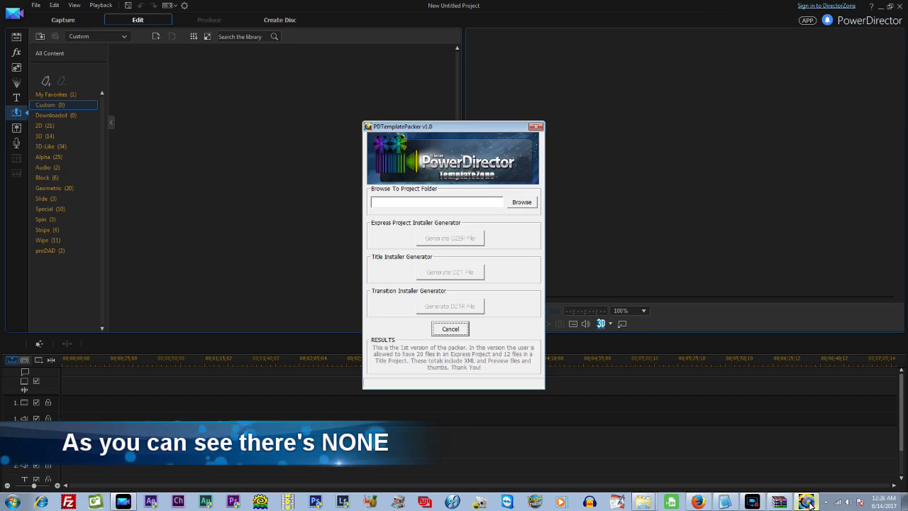
pyautogui.click(521, 202)
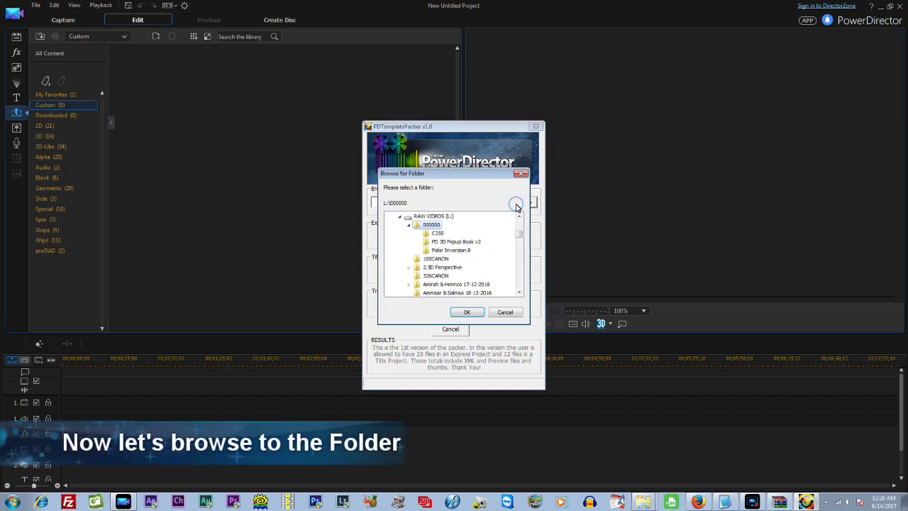
pyautogui.click(439, 250)
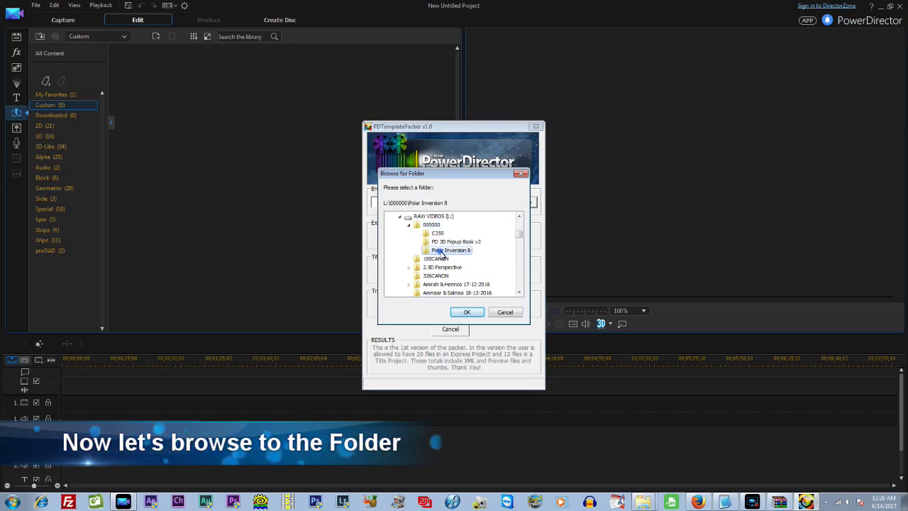
pyautogui.click(465, 313)
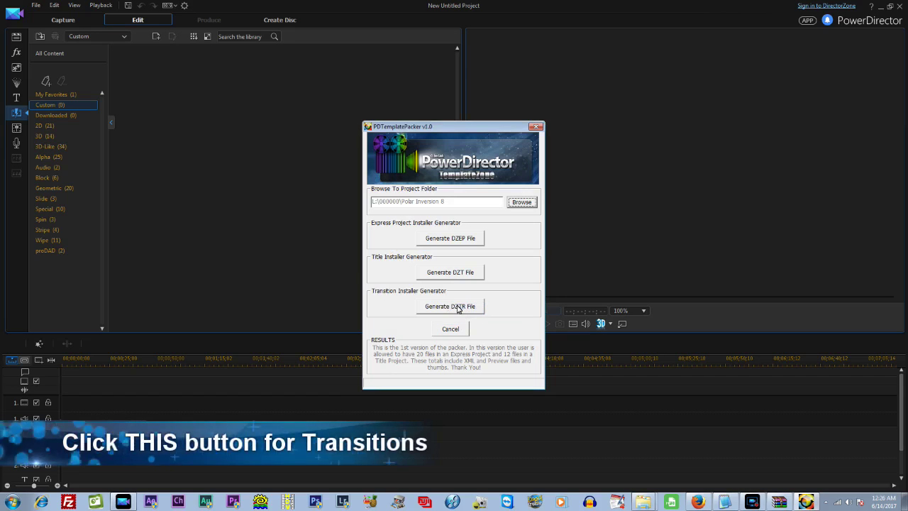
# Step: Generate the DZTR transition installer and save it as "transition" in the Documents\CyberLink folder
pyautogui.click(457, 307)
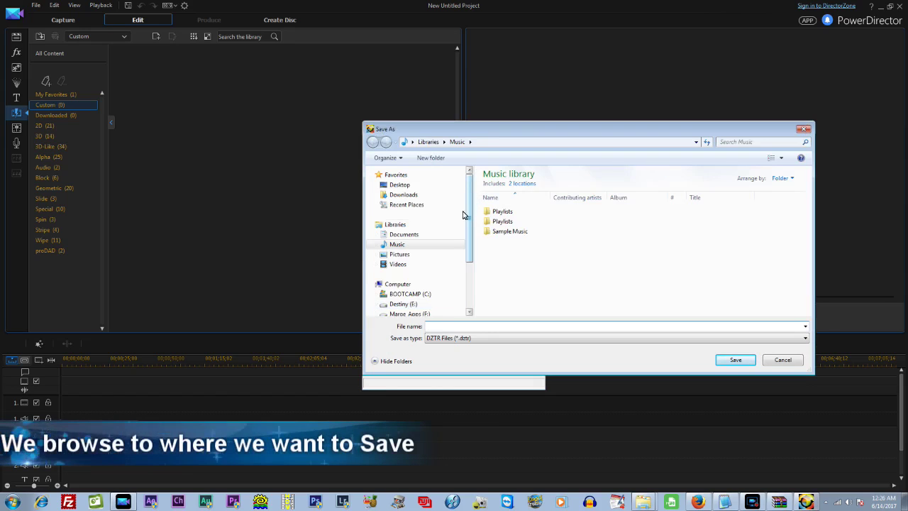
pyautogui.click(401, 234)
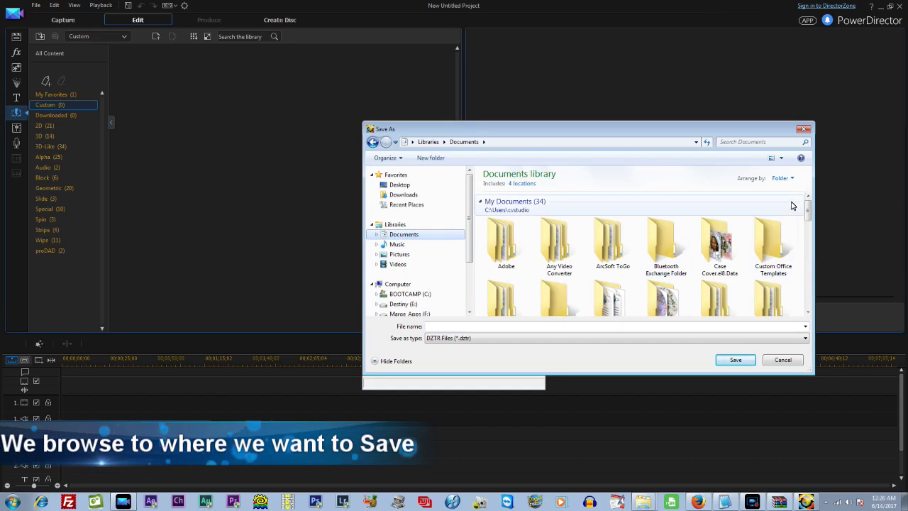
pyautogui.moveTo(807, 208); pyautogui.dragTo(809, 226)
pyautogui.doubleClick(511, 240)
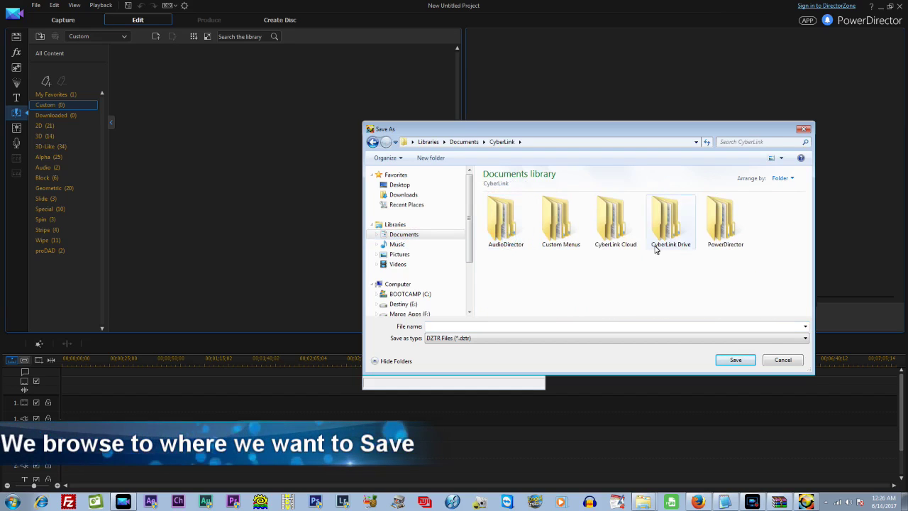
pyautogui.click(437, 329)
pyautogui.write('transition')
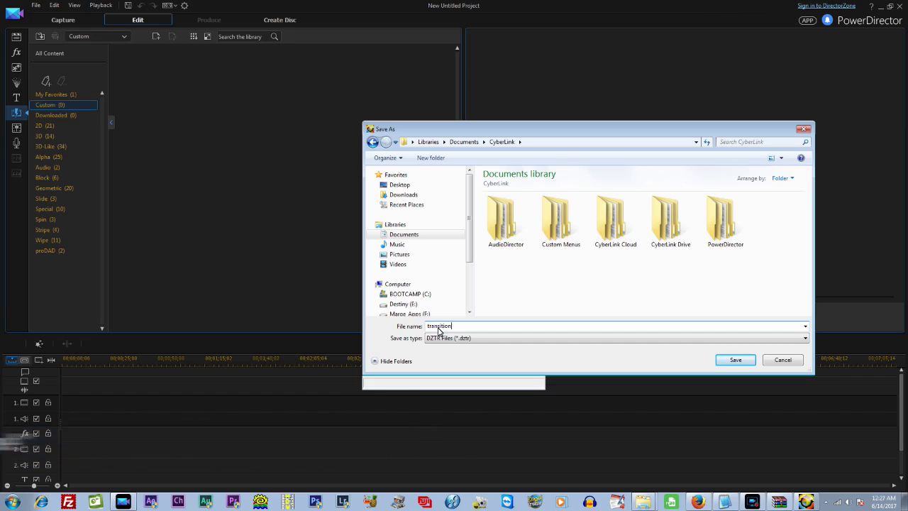
pyautogui.click(730, 362)
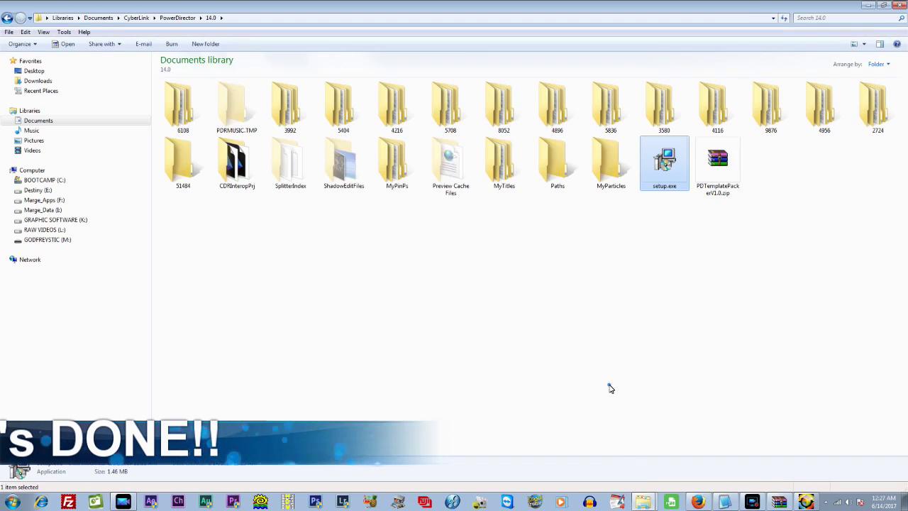
# Step: Go to the CyberLink documents folder in Windows Explorer and install the transition from transition.dztr
pyautogui.click(610, 388)
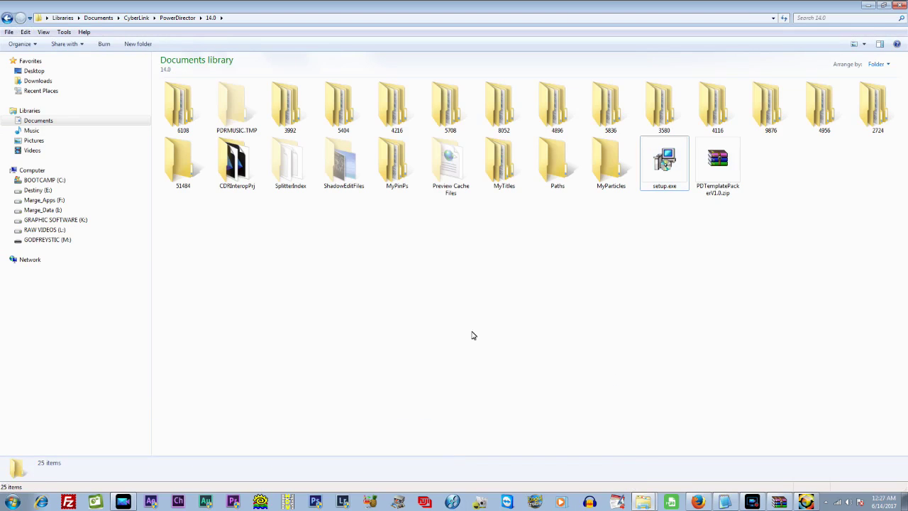
pyautogui.click(138, 18)
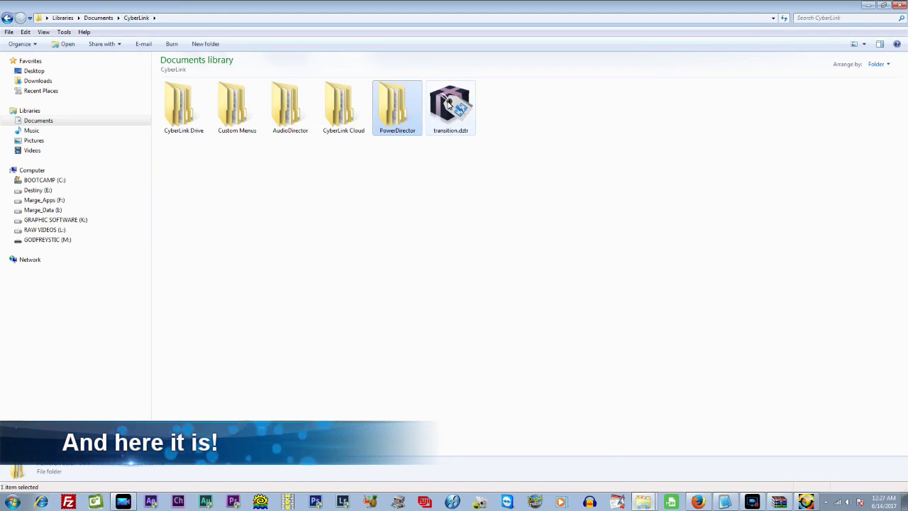
pyautogui.doubleClick(448, 103)
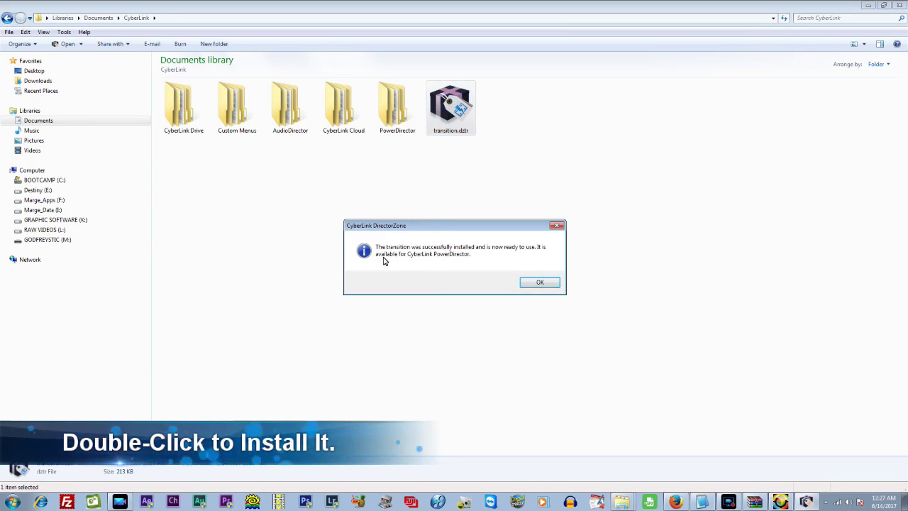
pyautogui.click(533, 282)
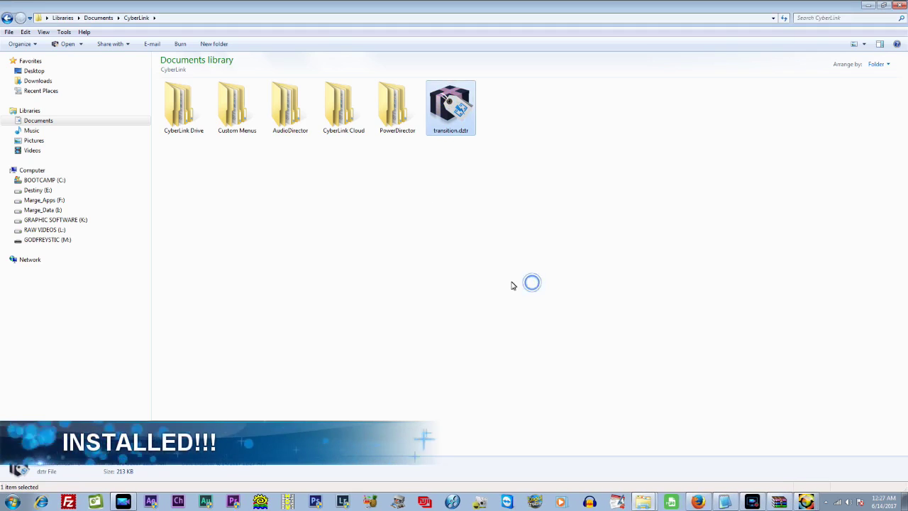
# Step: Switch to PowerDirector and delete the Polar Inversion 8 transition from the Downloaded category
pyautogui.click(124, 502)
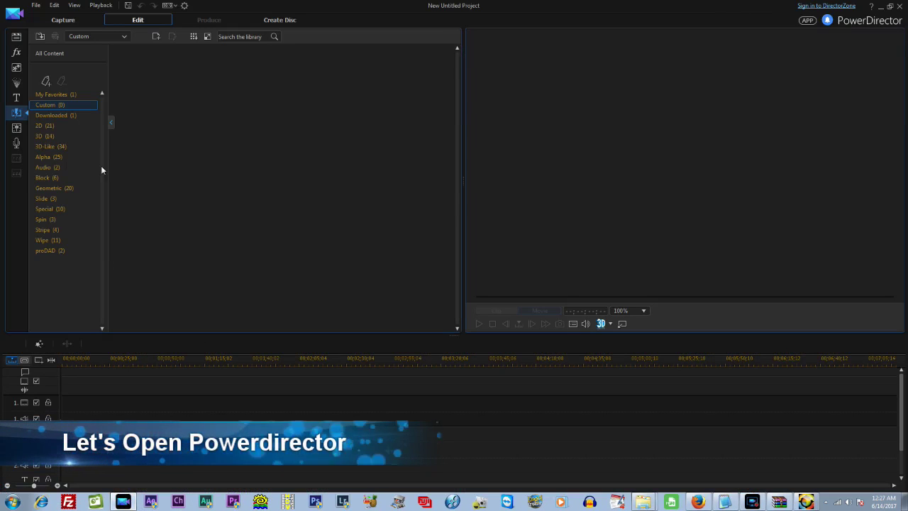
pyautogui.click(58, 115)
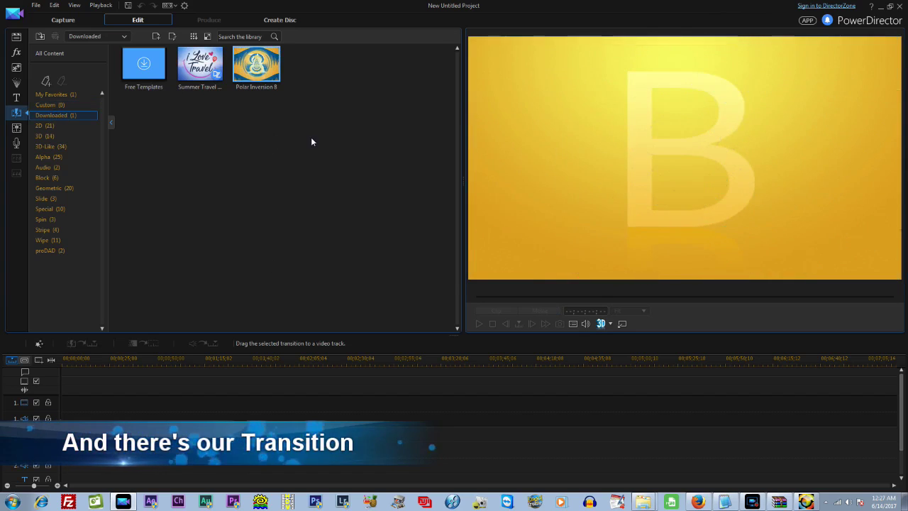
pyautogui.press('Delete')
pyautogui.click(470, 270)
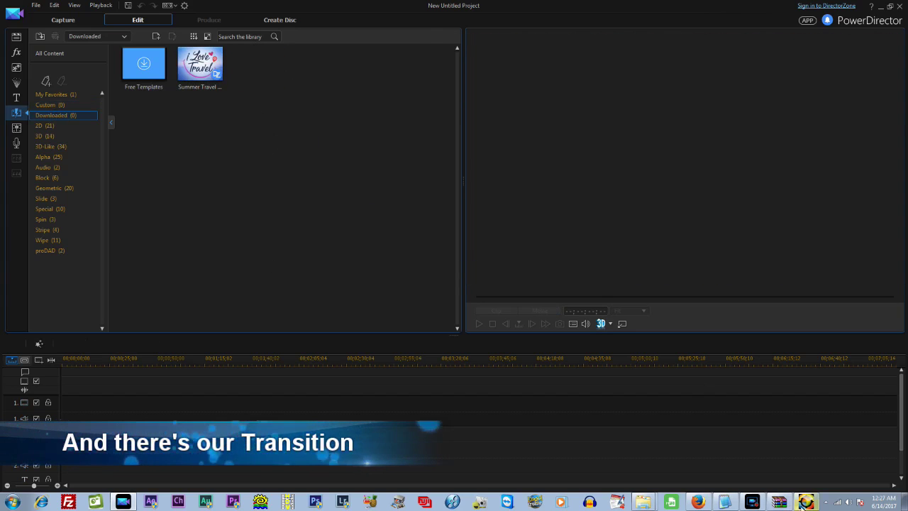
# Step: Install transition.dztr again from Windows Explorer and select Polar Inversion 8 in PowerDirector's downloaded transitions to preview it
pyautogui.click(643, 502)
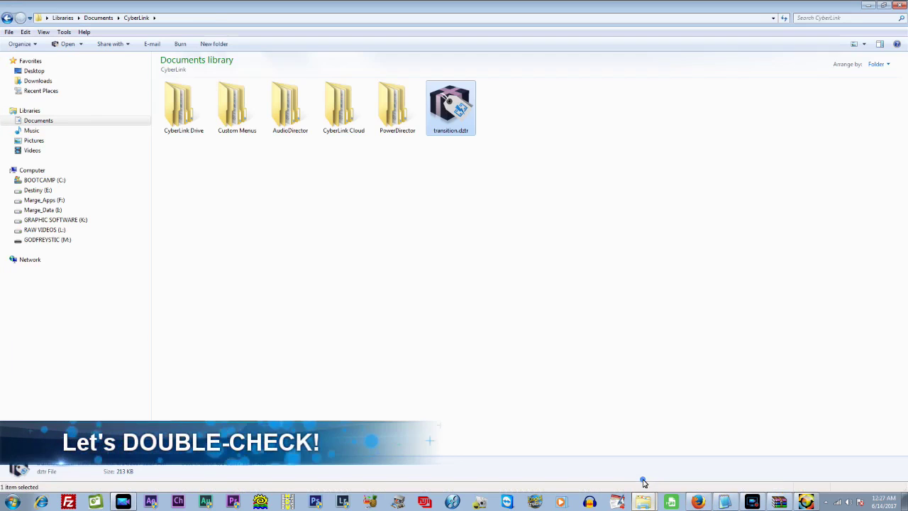
pyautogui.doubleClick(451, 111)
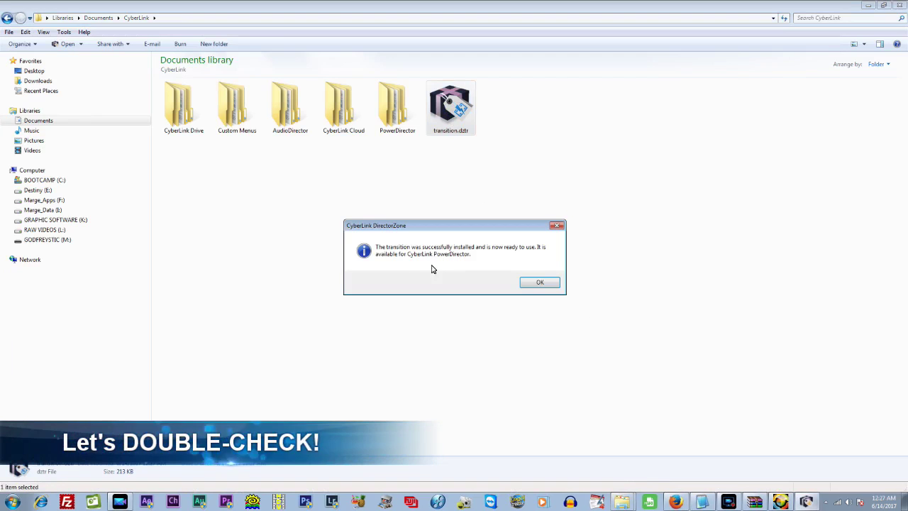
pyautogui.click(540, 284)
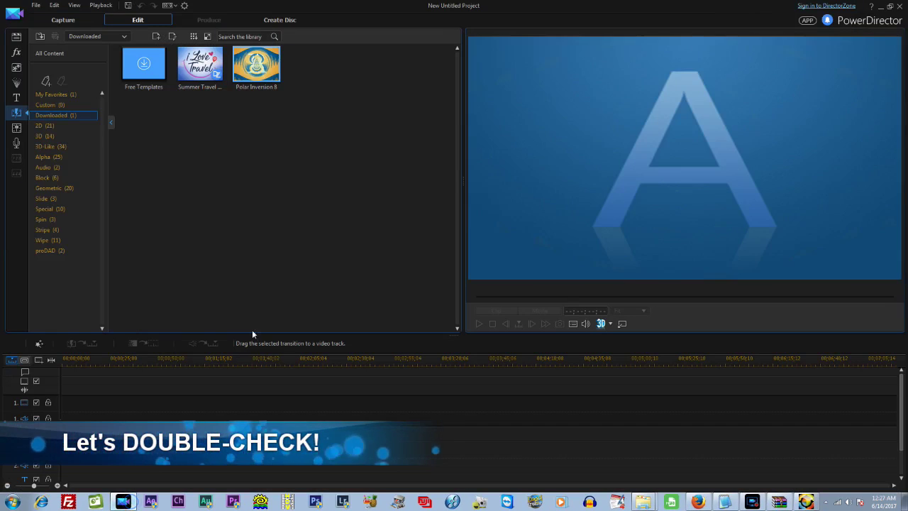
pyautogui.click(256, 67)
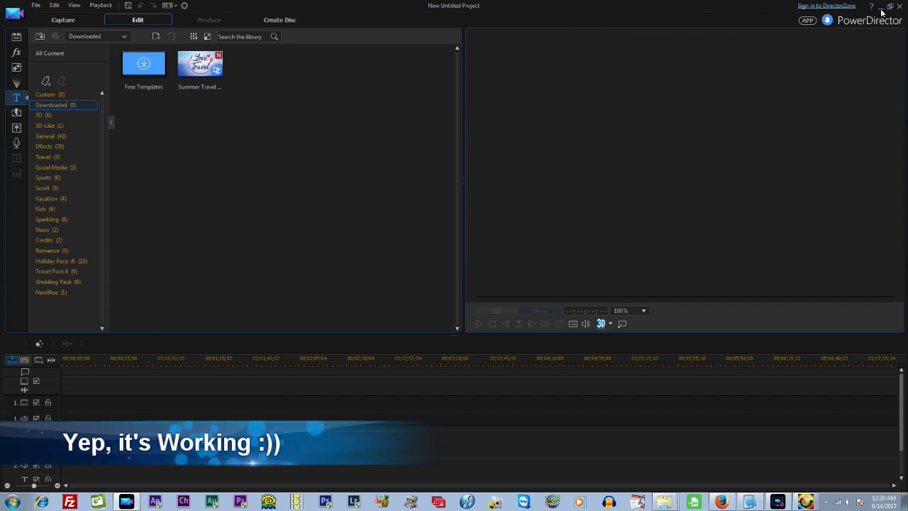
# Step: Switch to PDTemplatePacker, review the C250 folder's contents in Windows Explorer, and set L:\000000\C250 as the project folder
pyautogui.click(880, 6)
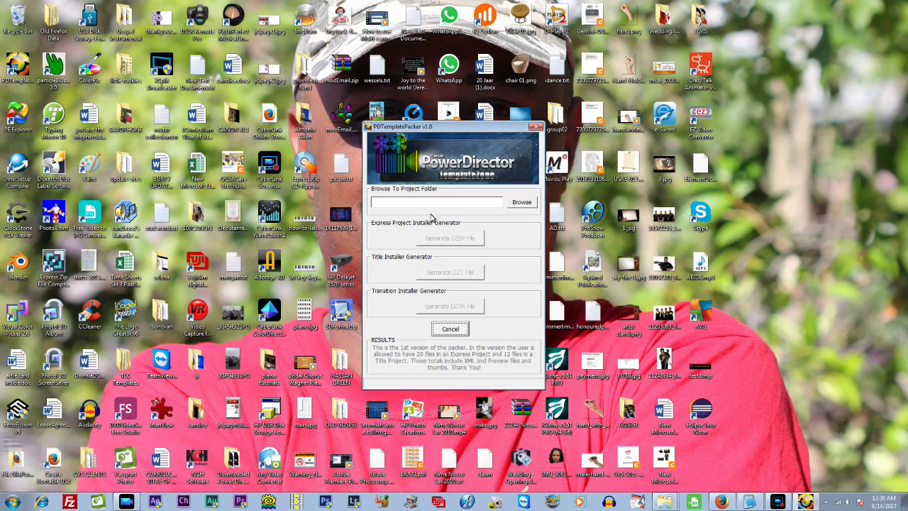
pyautogui.click(521, 202)
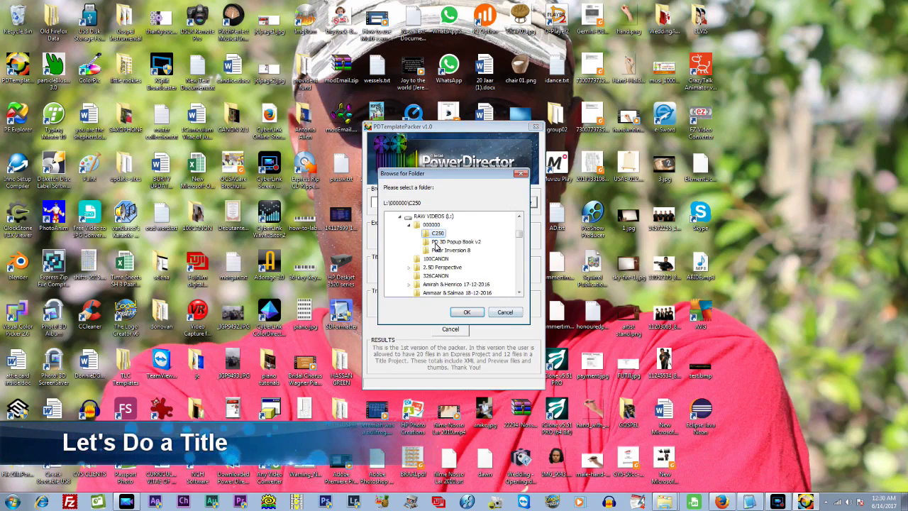
pyautogui.click(663, 502)
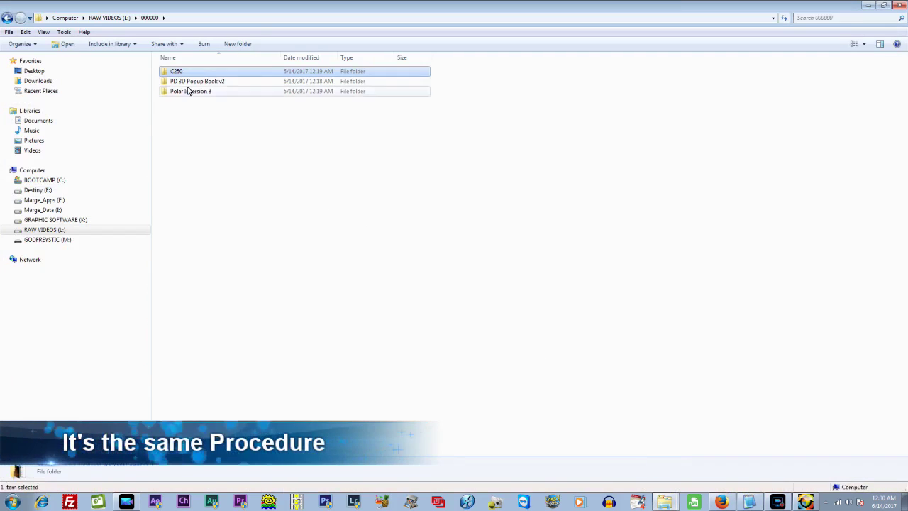
pyautogui.doubleClick(178, 73)
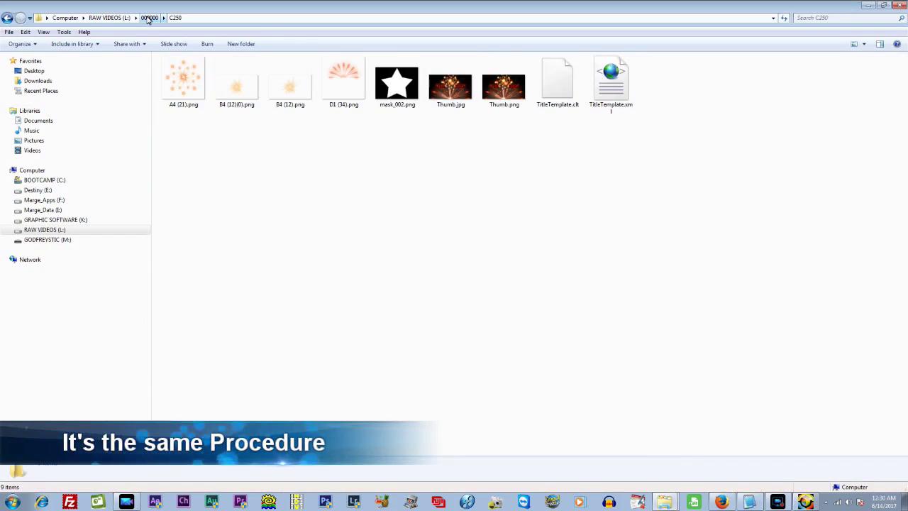
pyautogui.click(148, 18)
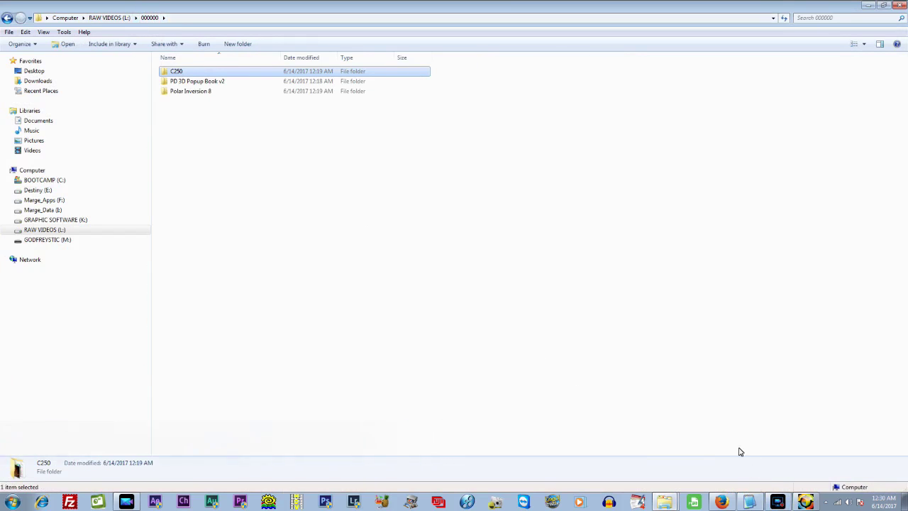
pyautogui.click(805, 501)
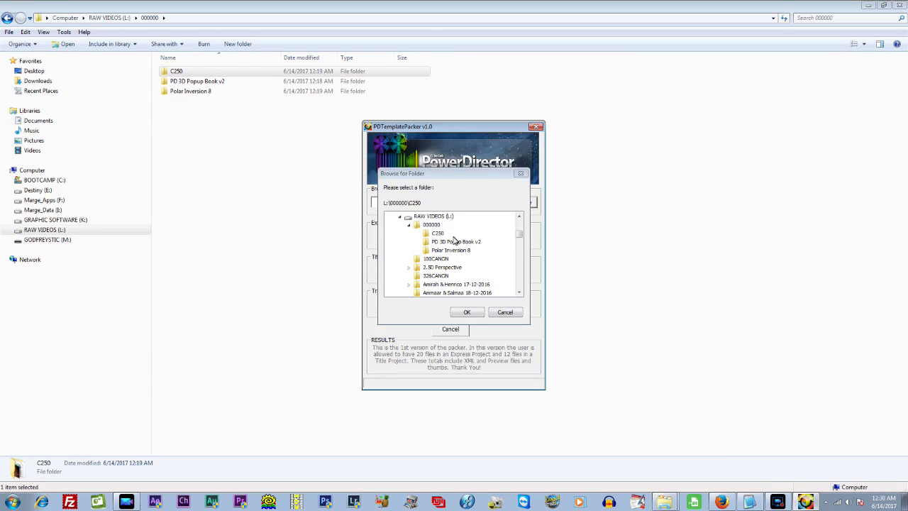
pyautogui.click(466, 312)
# Step: Generate the DZT title installer, save it as "title" in the Documents\CyberLink folder, and close PDTemplatePacker
pyautogui.click(454, 271)
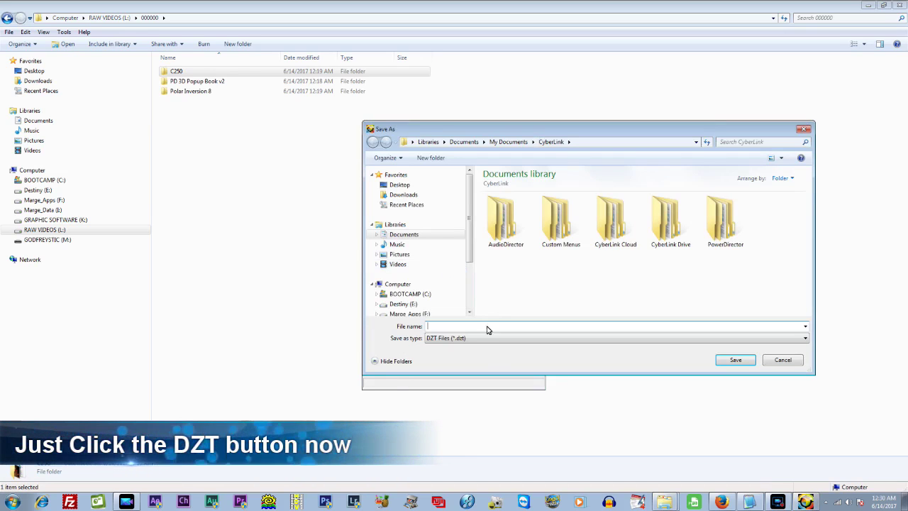
pyautogui.write('title')
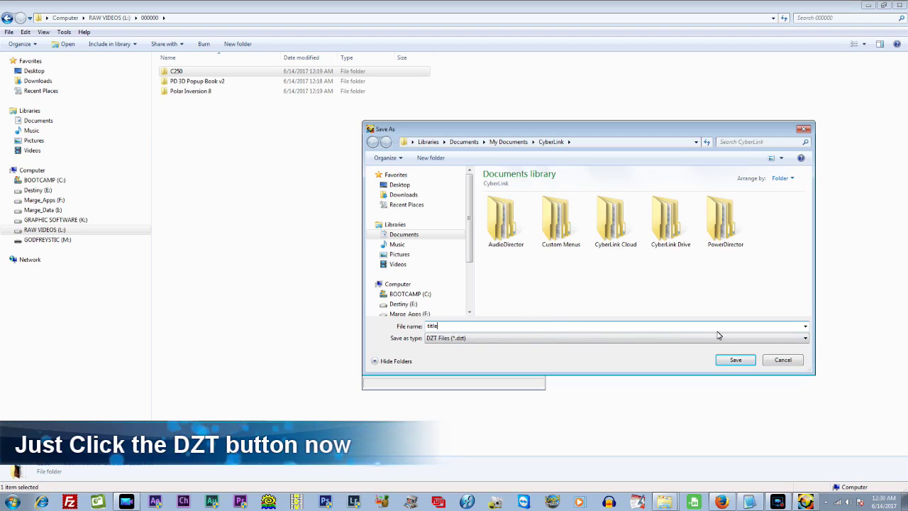
pyautogui.click(733, 359)
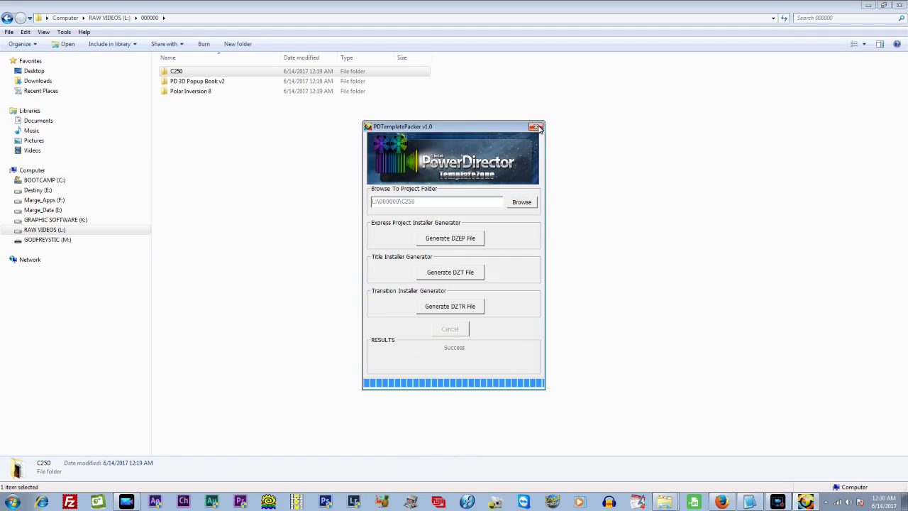
pyautogui.click(535, 127)
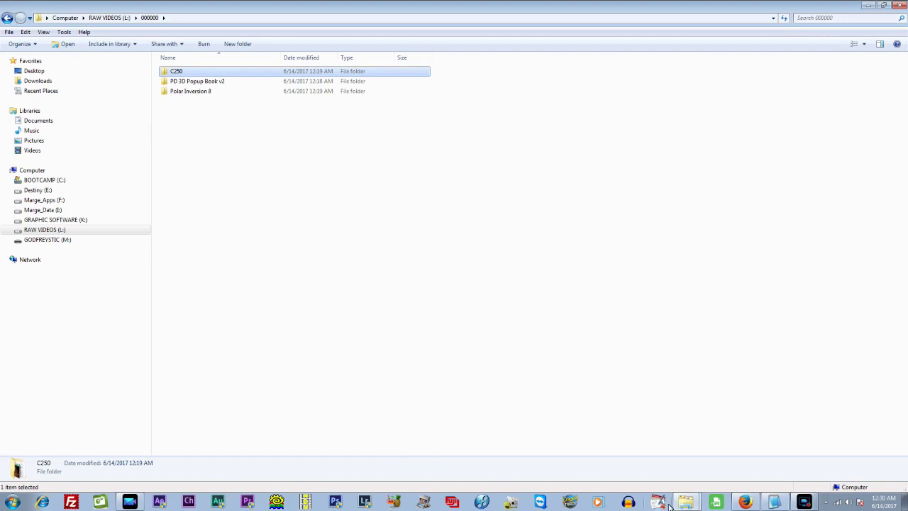
# Step: Locate title.dzt in the CyberLink documents folder and check PowerDirector's Custom and Downloaded title categories
pyautogui.click(687, 503)
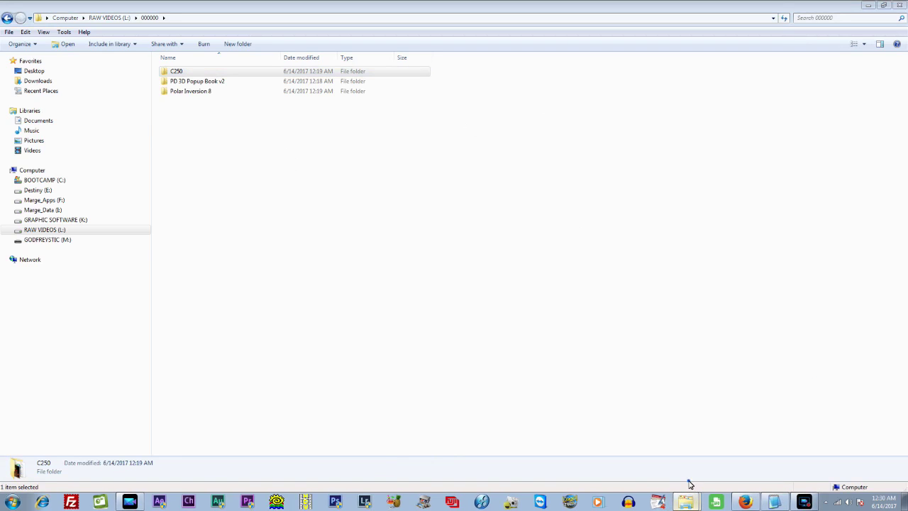
pyautogui.click(688, 481)
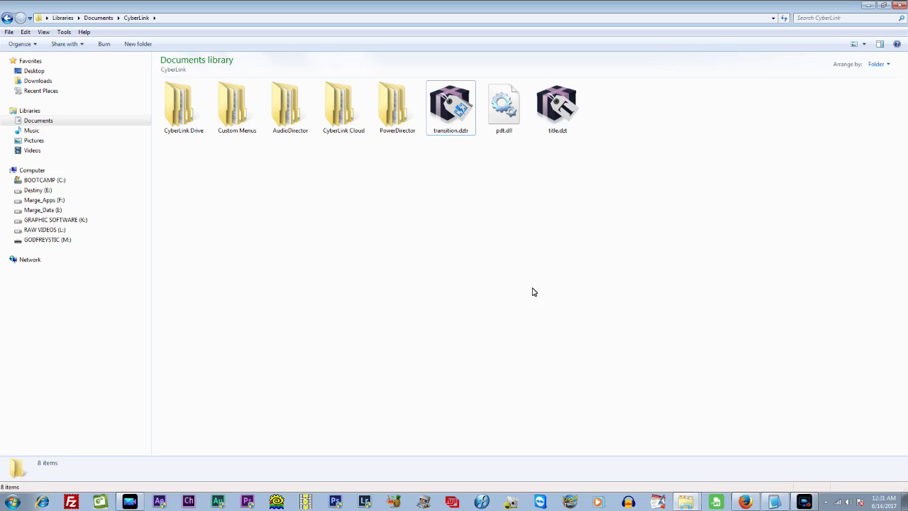
pyautogui.click(555, 108)
pyautogui.click(129, 503)
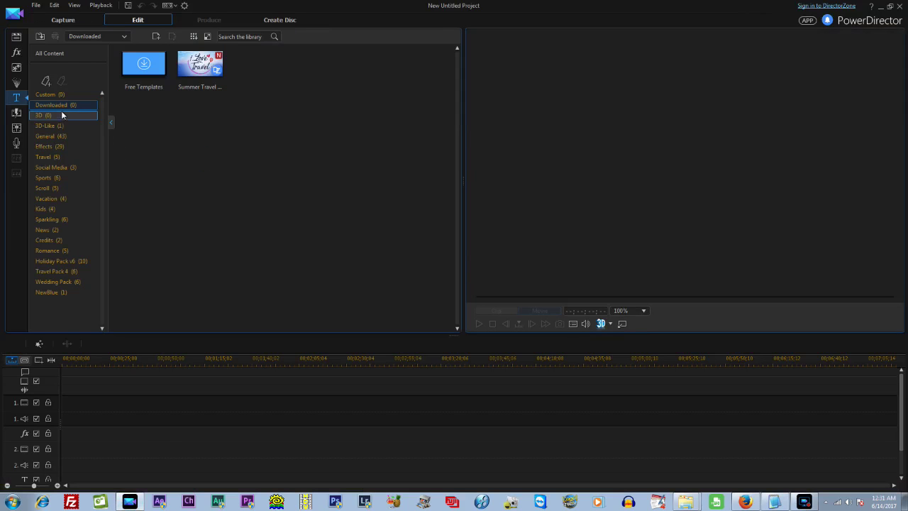
pyautogui.click(46, 94)
pyautogui.click(55, 105)
# Step: Switch to Windows Explorer and install the title template from title.dzt
pyautogui.click(685, 502)
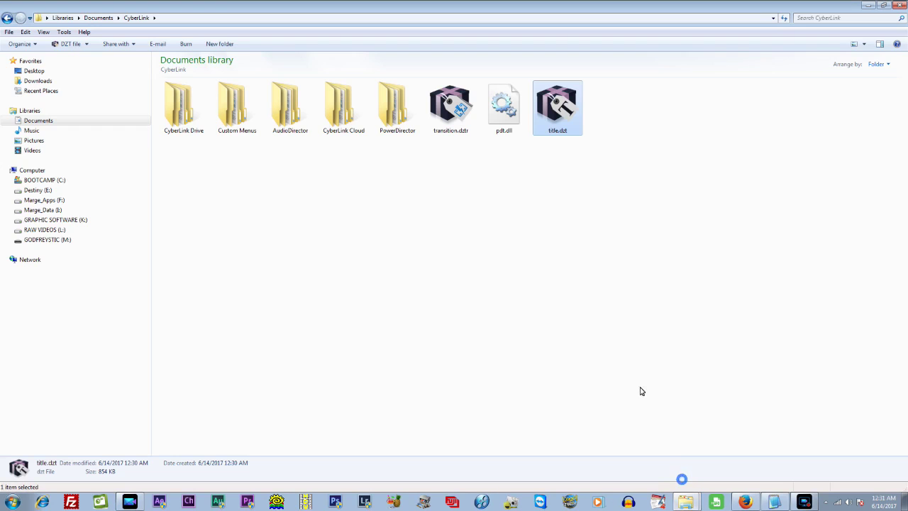
pyautogui.doubleClick(555, 117)
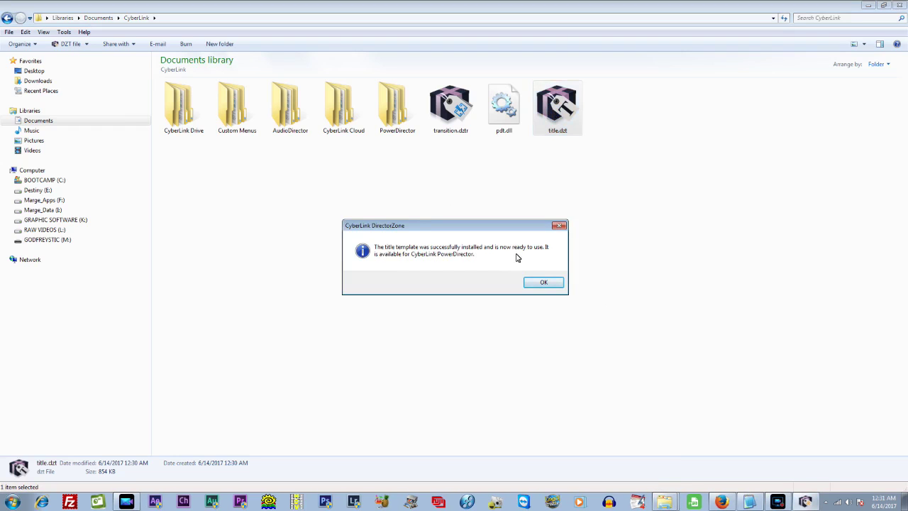
pyautogui.click(537, 284)
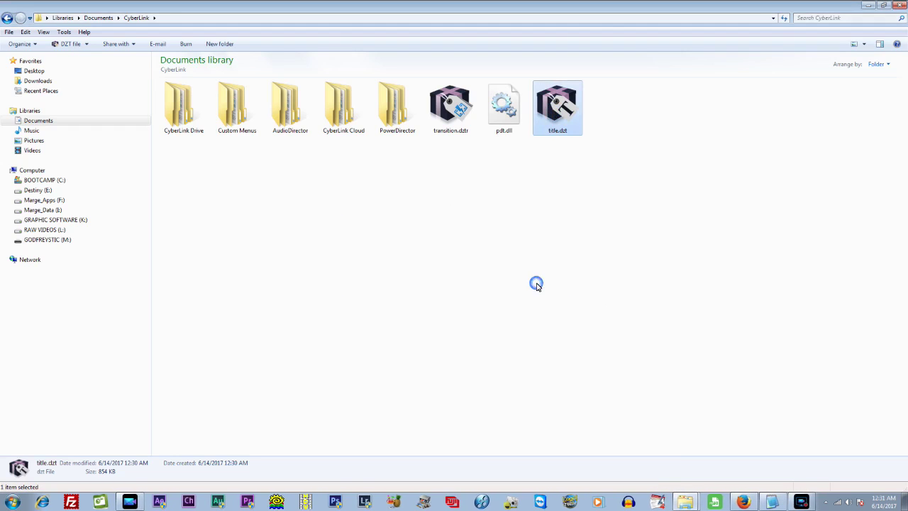
# Step: Switch to PowerDirector, preview the C250 title, and delete it from the Downloaded category
pyautogui.click(169, 499)
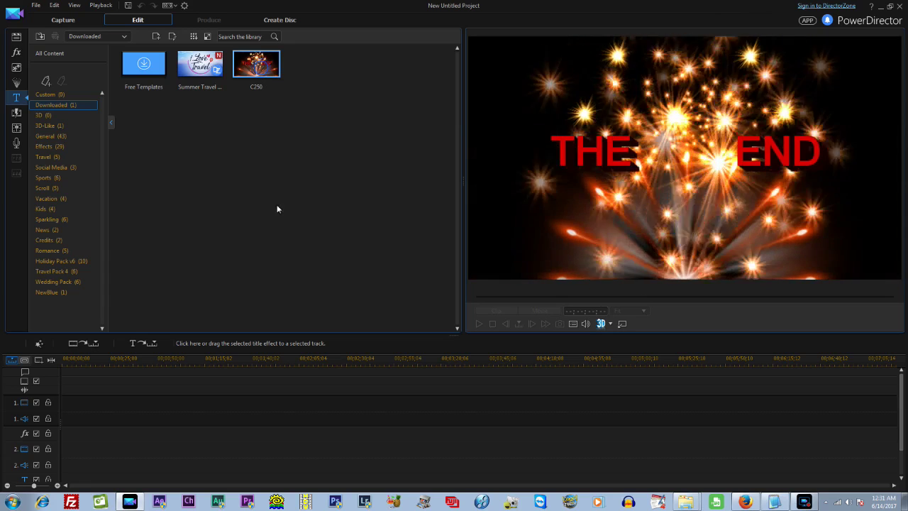
pyautogui.press('Delete')
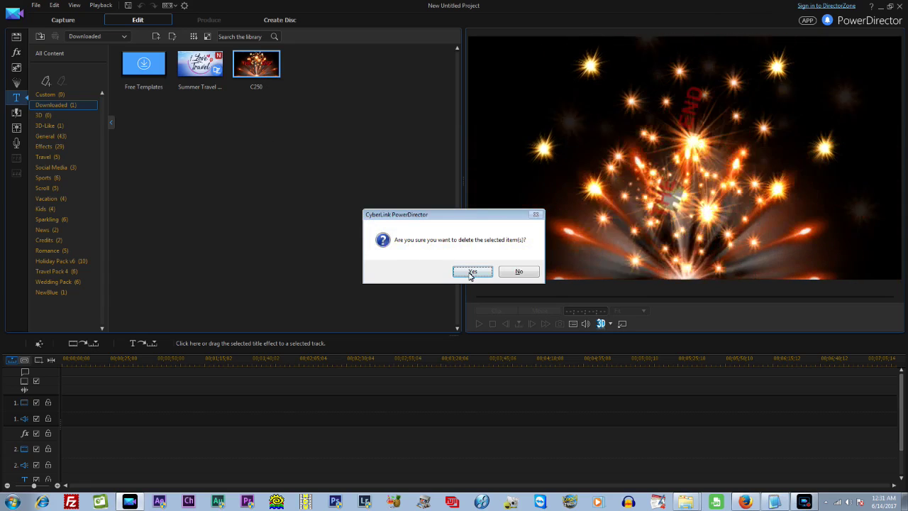
pyautogui.click(472, 272)
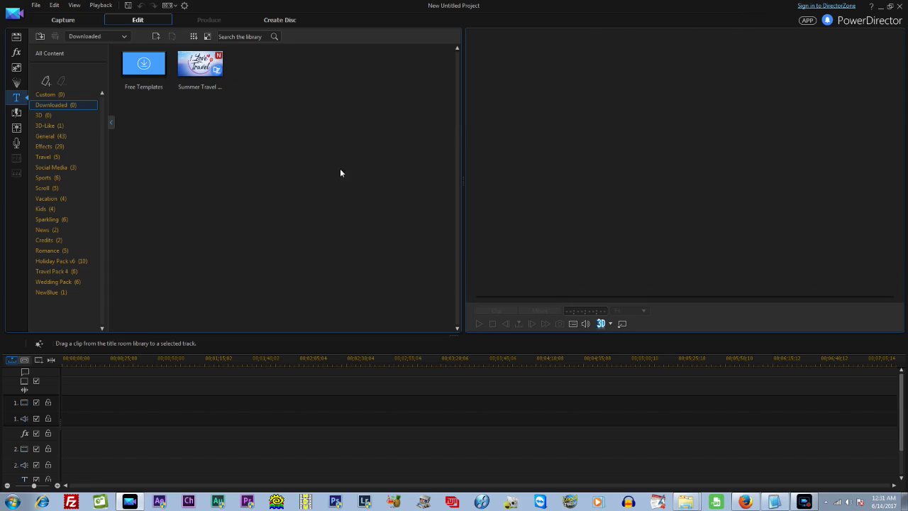
# Step: View PowerDirector's Express Projects library and open the PD 3D Popup Book v2 folder in Windows Explorer
pyautogui.click(16, 36)
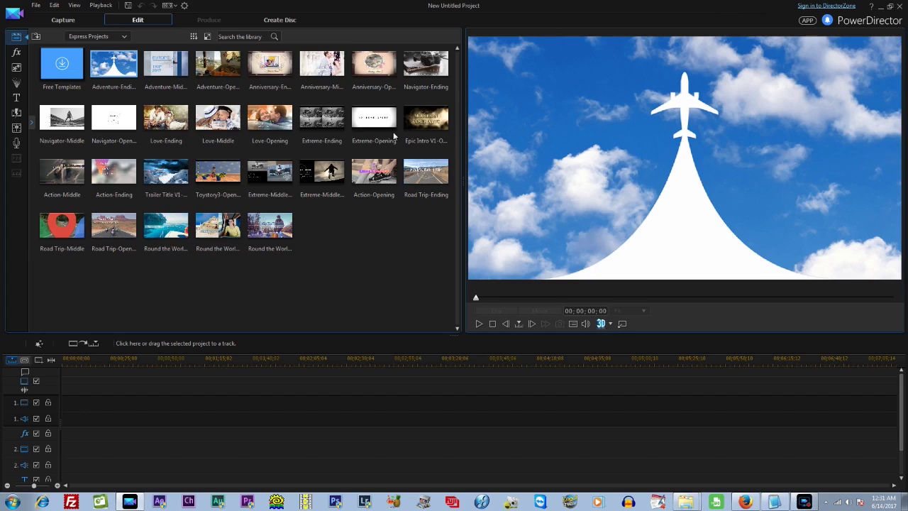
pyautogui.click(880, 7)
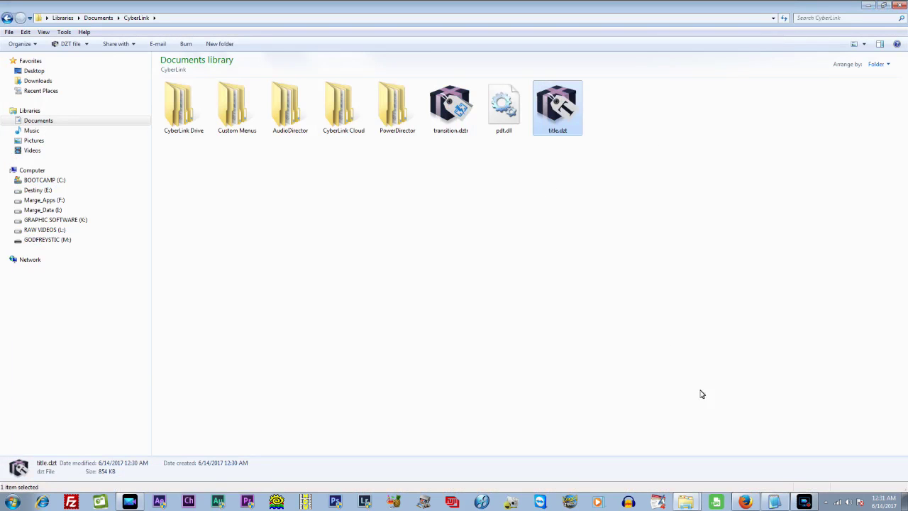
pyautogui.click(683, 502)
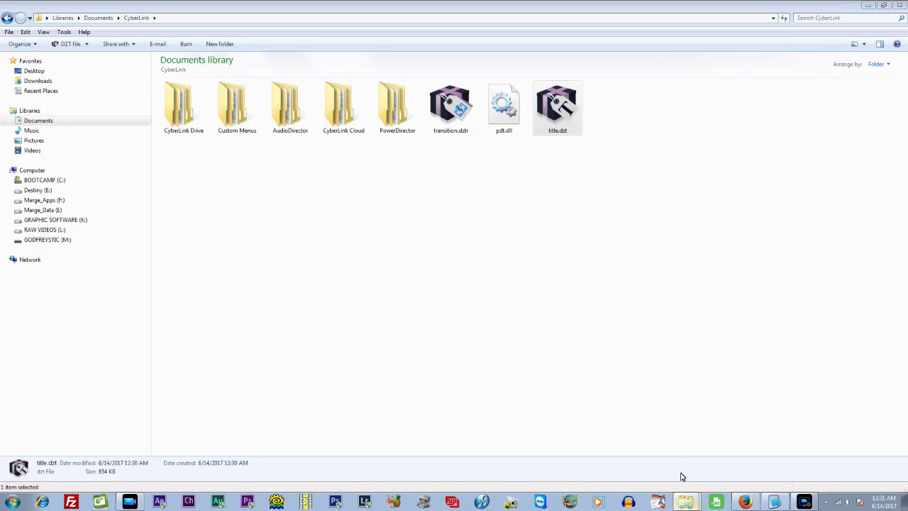
pyautogui.click(680, 469)
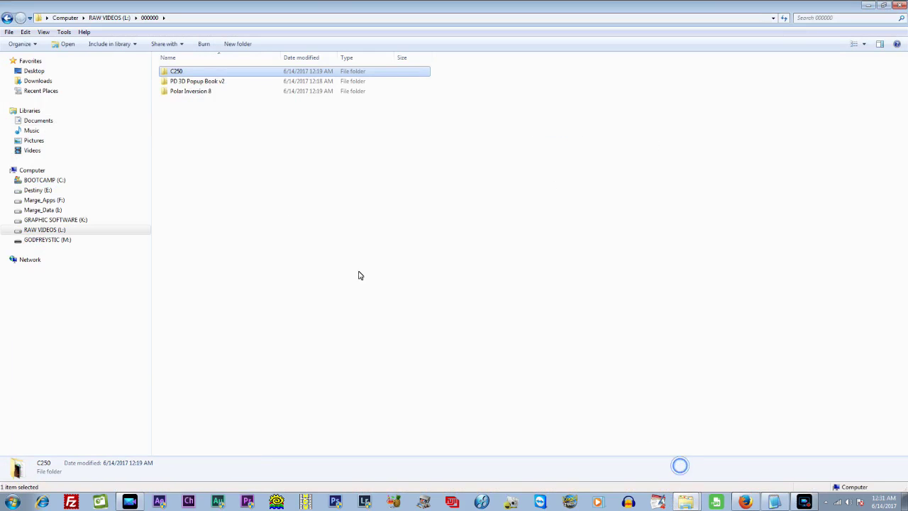
pyautogui.click(189, 82)
pyautogui.doubleClick(189, 82)
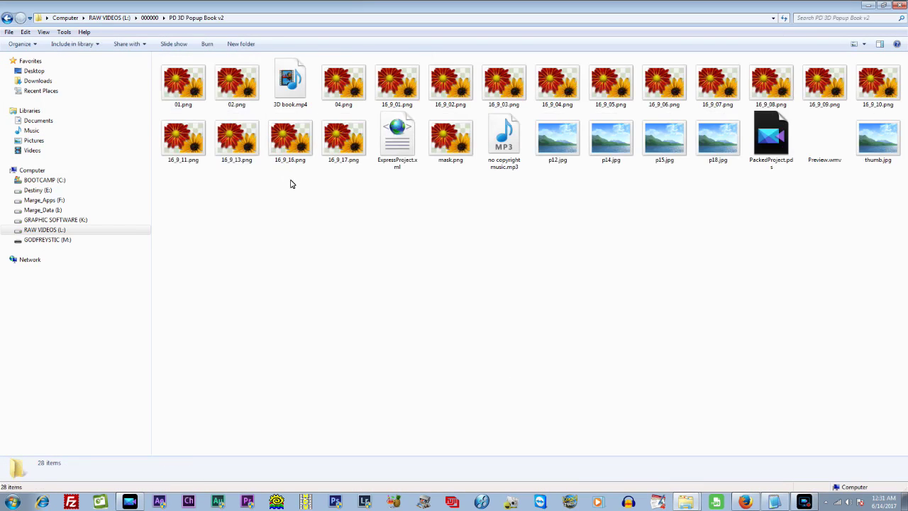
# Step: Play Preview.wmv from the PD 3D Popup Book v2 folder, close the player, and return to the 000000 folder
pyautogui.click(836, 151)
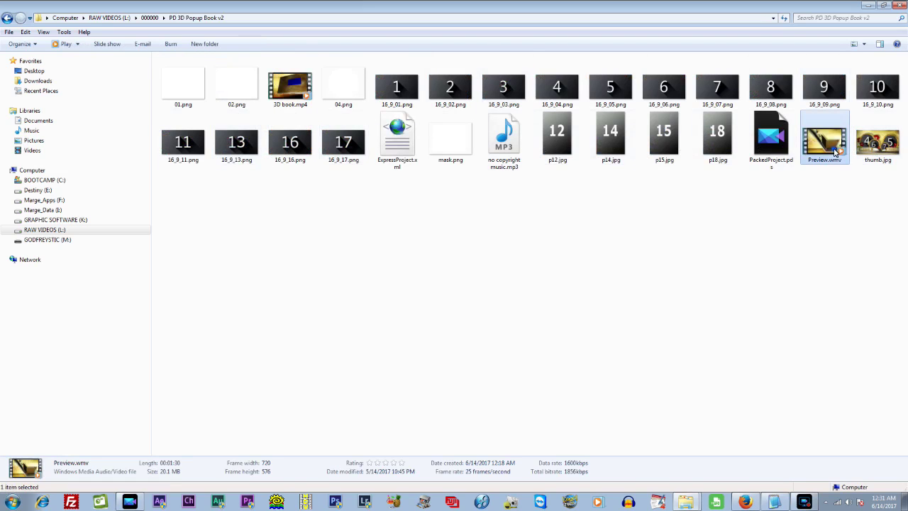
pyautogui.doubleClick(835, 151)
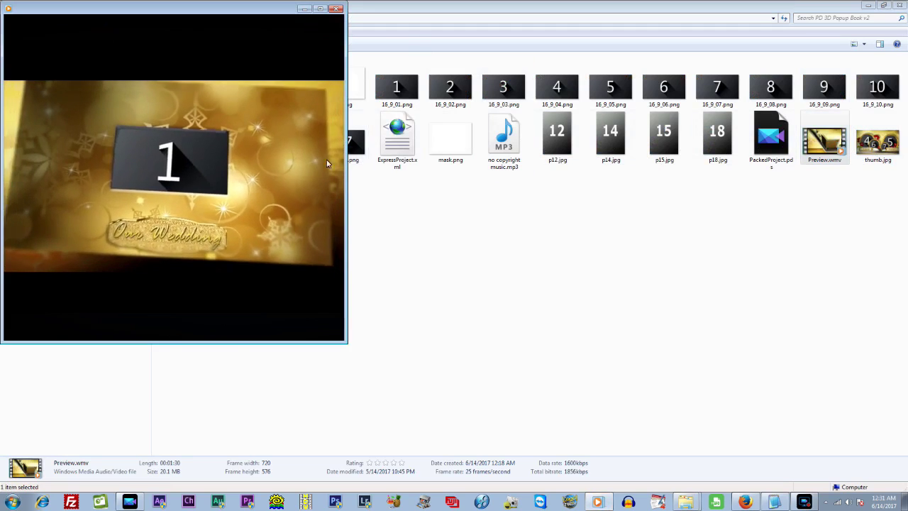
pyautogui.moveTo(255, 8); pyautogui.dragTo(546, 107)
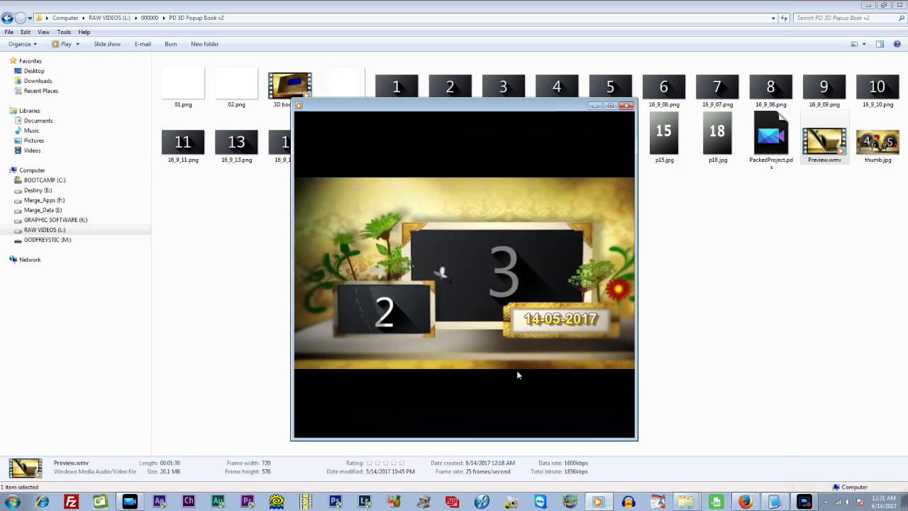
pyautogui.click(626, 106)
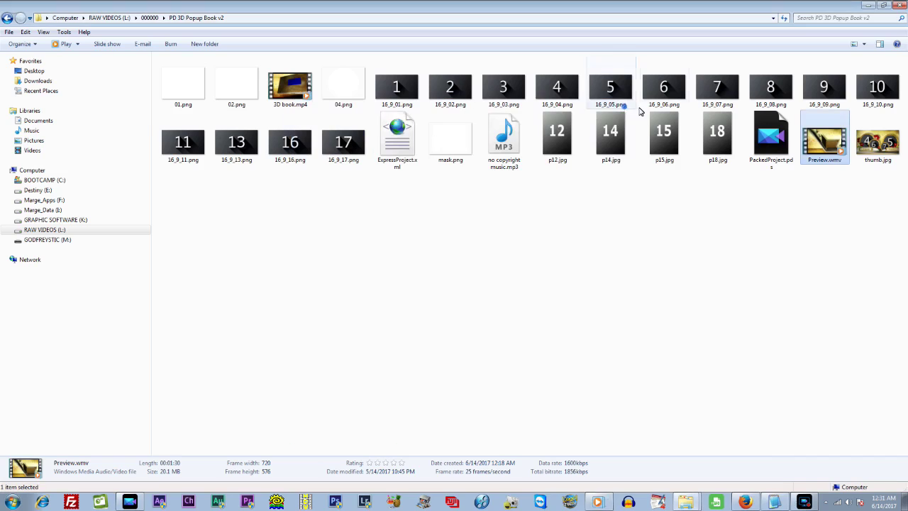
pyautogui.click(149, 18)
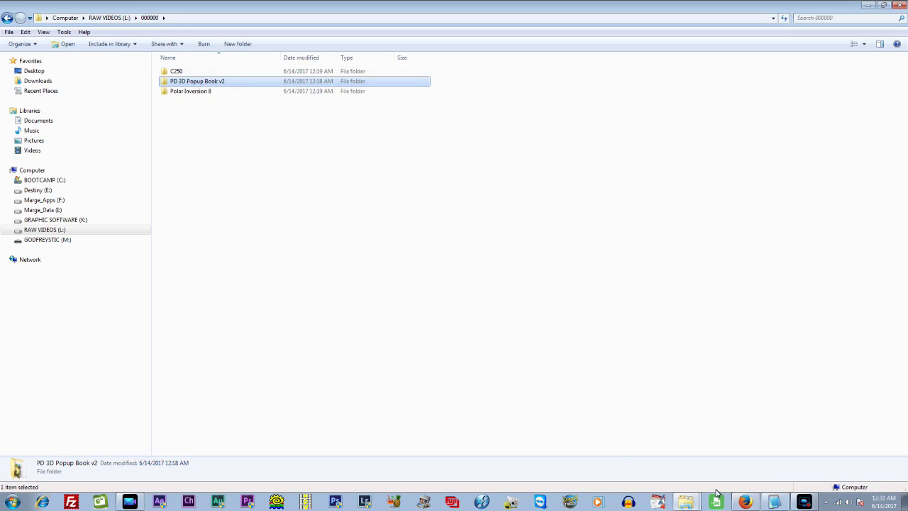
# Step: Switch to PDTemplatePacker and set L:\000000\PD 3D Popup Book v2 as the project folder
pyautogui.click(868, 5)
pyautogui.click(867, 6)
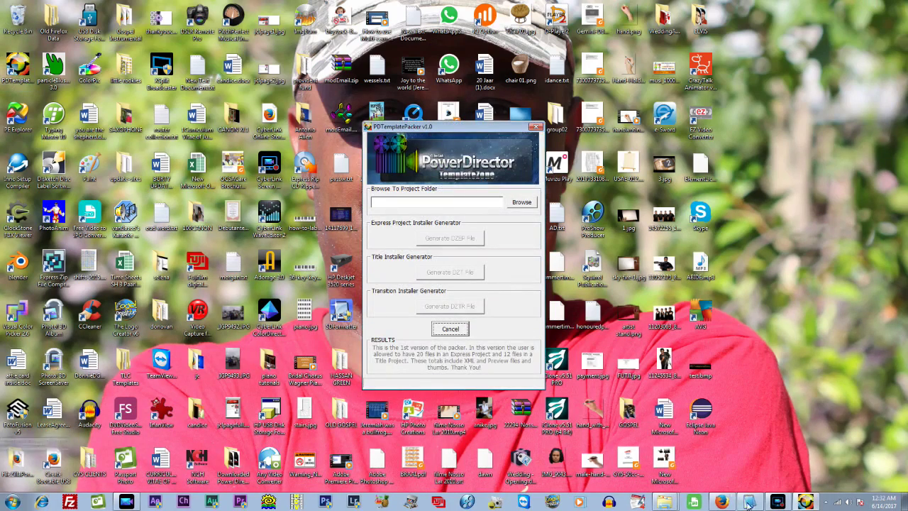
pyautogui.click(805, 502)
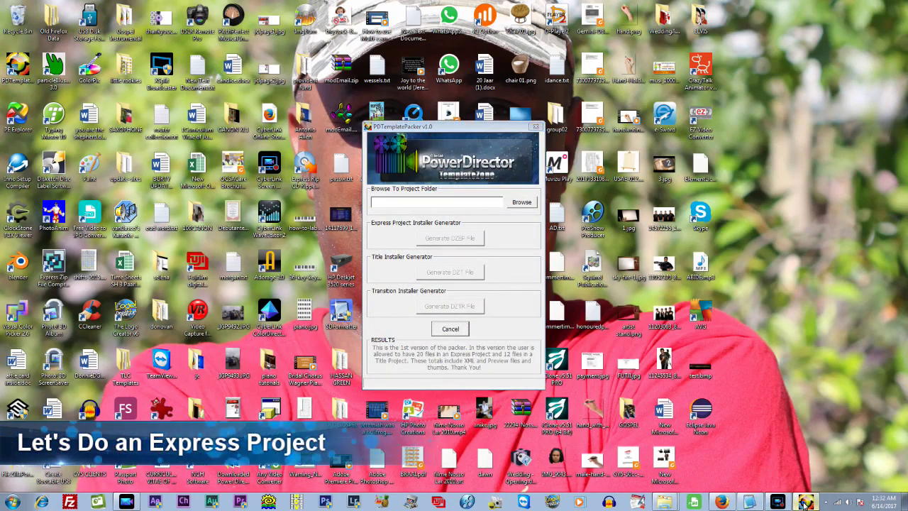
pyautogui.click(521, 202)
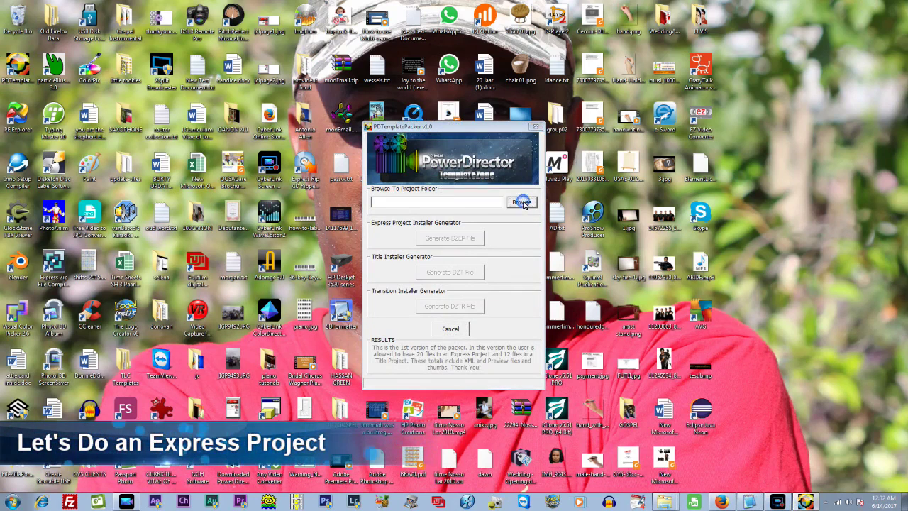
pyautogui.click(455, 242)
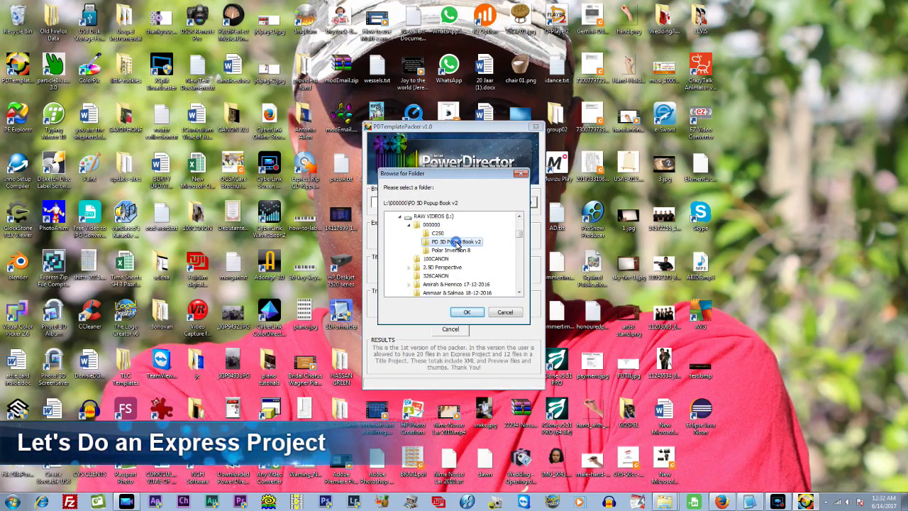
pyautogui.click(466, 312)
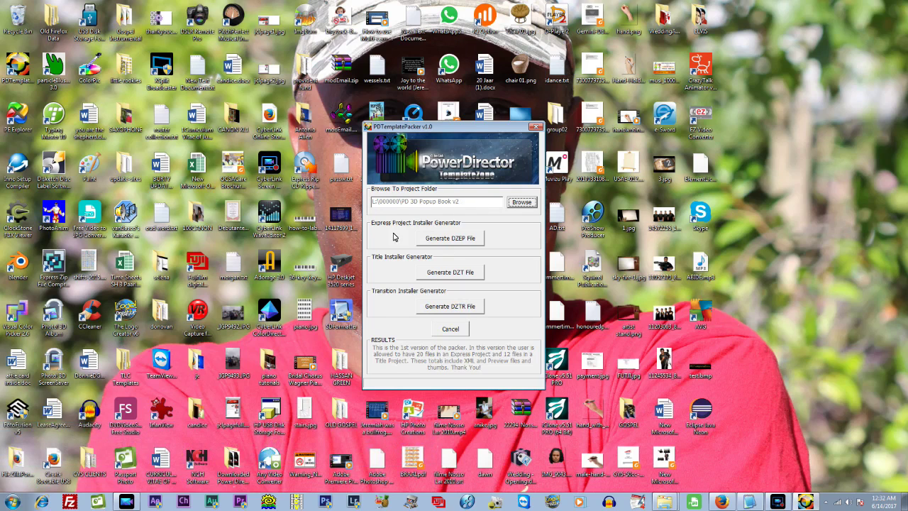
# Step: Generate the express project installer as express.dzep in the CyberLink documents folder, and close PDTemplatePacker
pyautogui.click(456, 239)
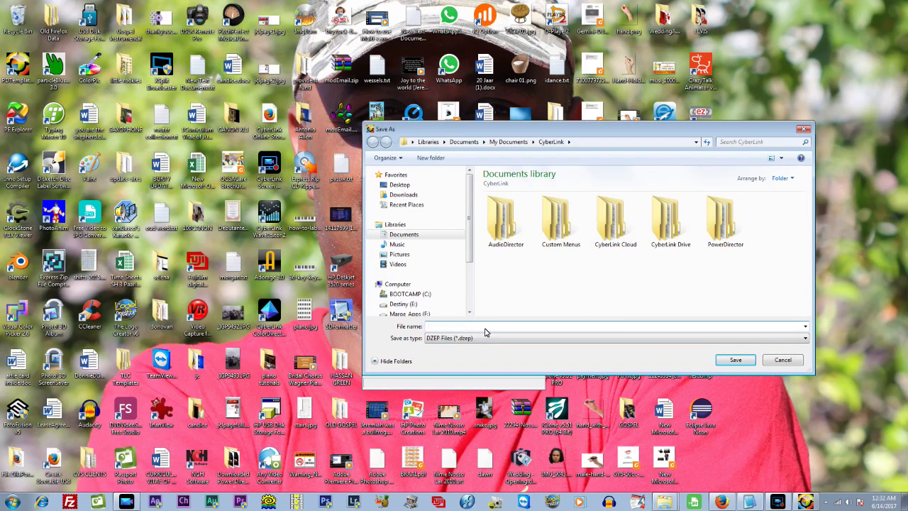
pyautogui.click(735, 360)
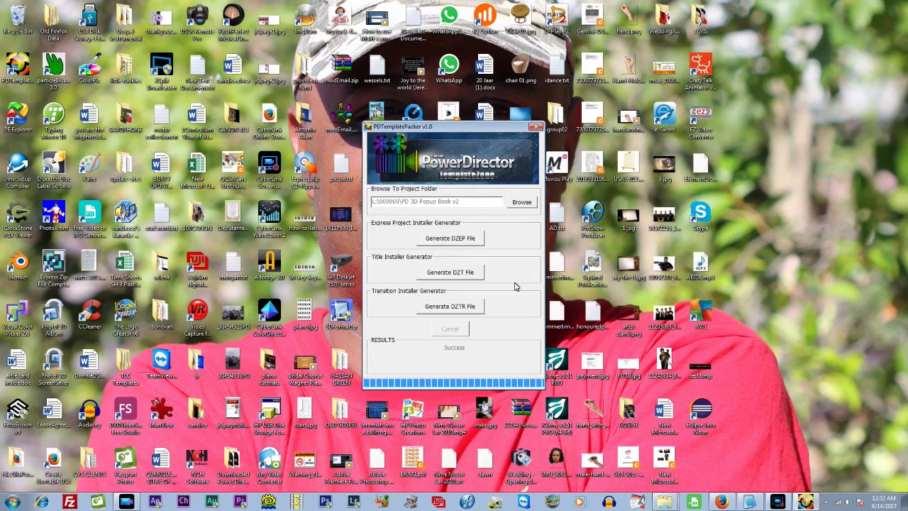
pyautogui.click(536, 128)
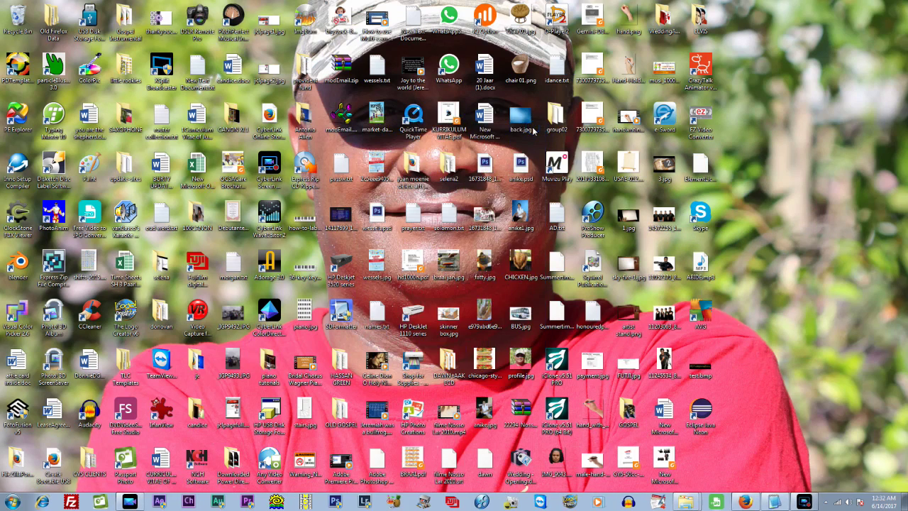
# Step: Switch to Windows Explorer, install express.dzep from the CyberLink folder, and minimize the folder window
pyautogui.click(685, 502)
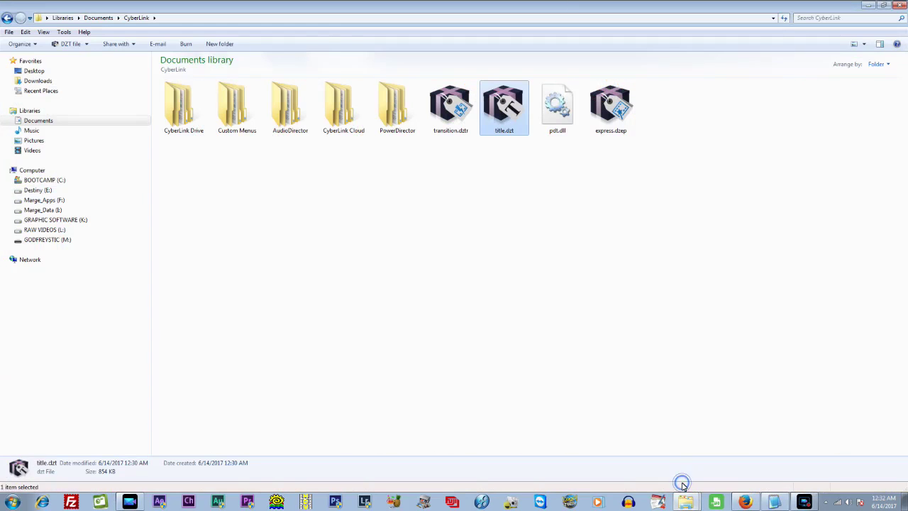
pyautogui.doubleClick(621, 116)
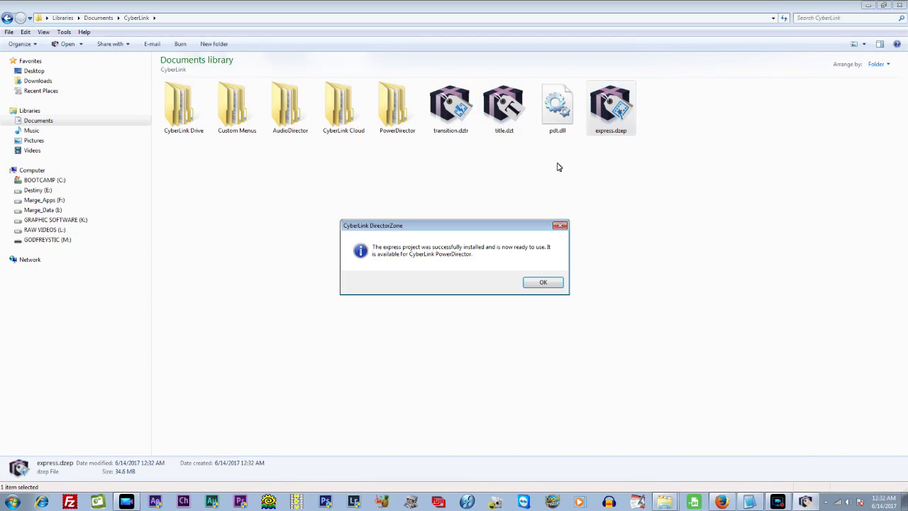
pyautogui.click(542, 283)
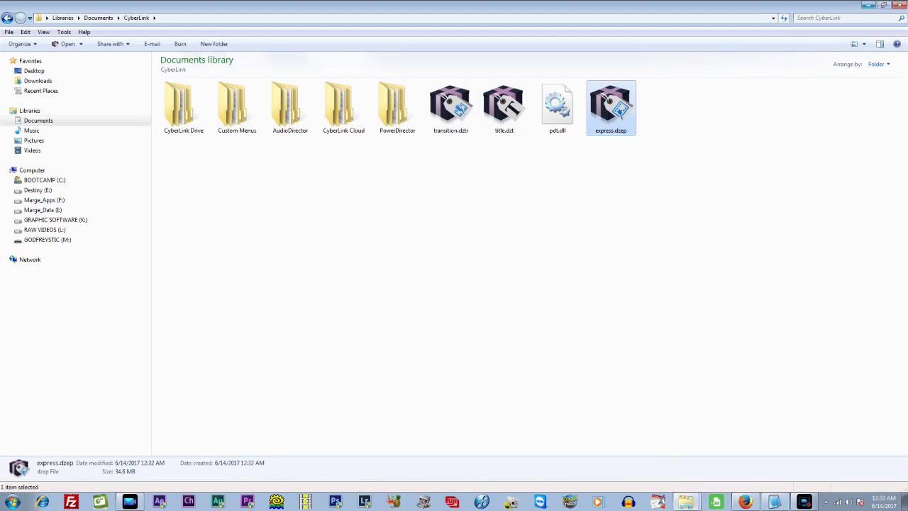
pyautogui.click(865, 5)
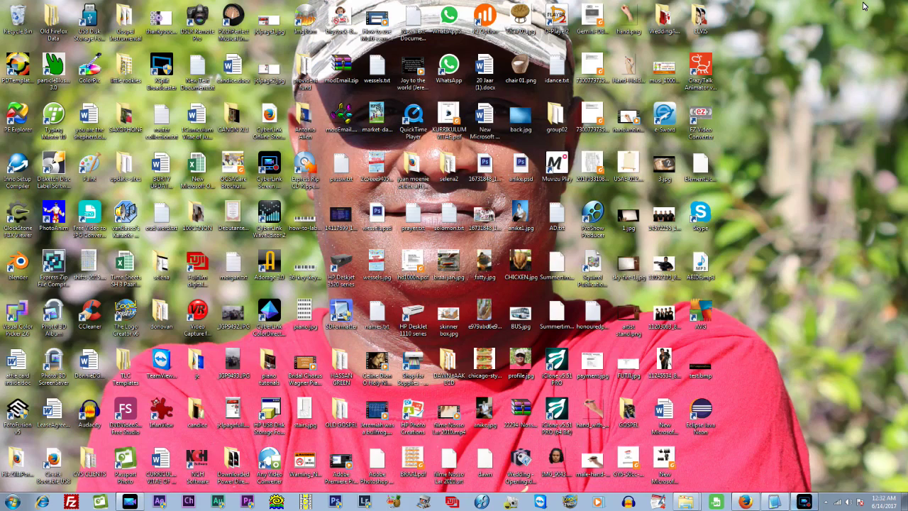
# Step: Switch to PowerDirector and add the PD 3D Popup Book express project to the start of the timeline
pyautogui.click(129, 501)
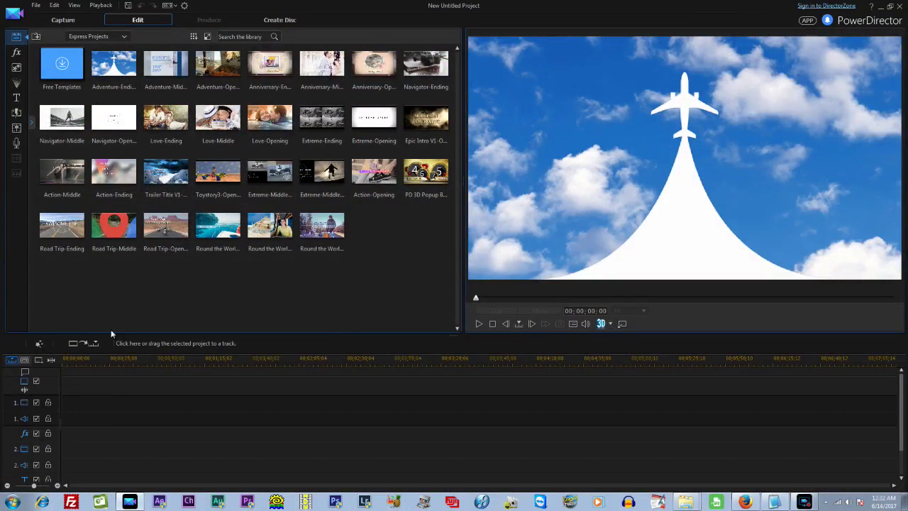
pyautogui.click(426, 174)
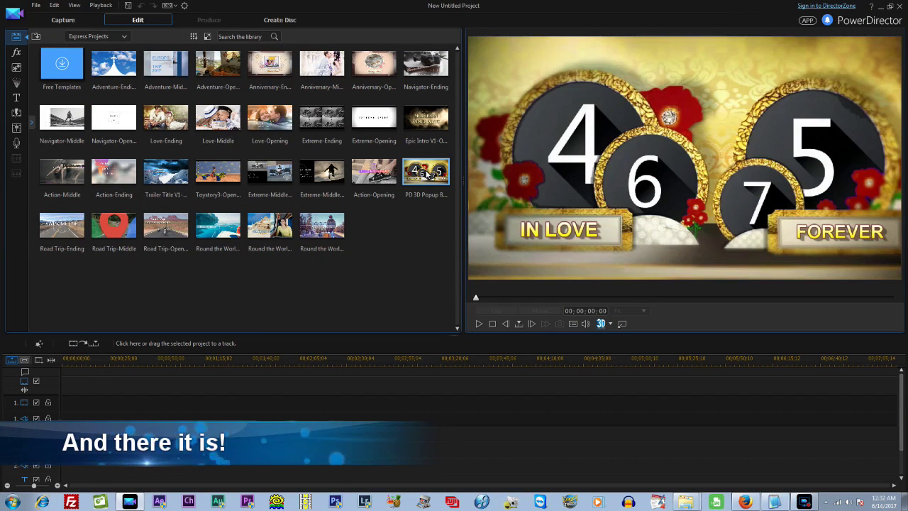
pyautogui.moveTo(426, 173); pyautogui.dragTo(125, 406)
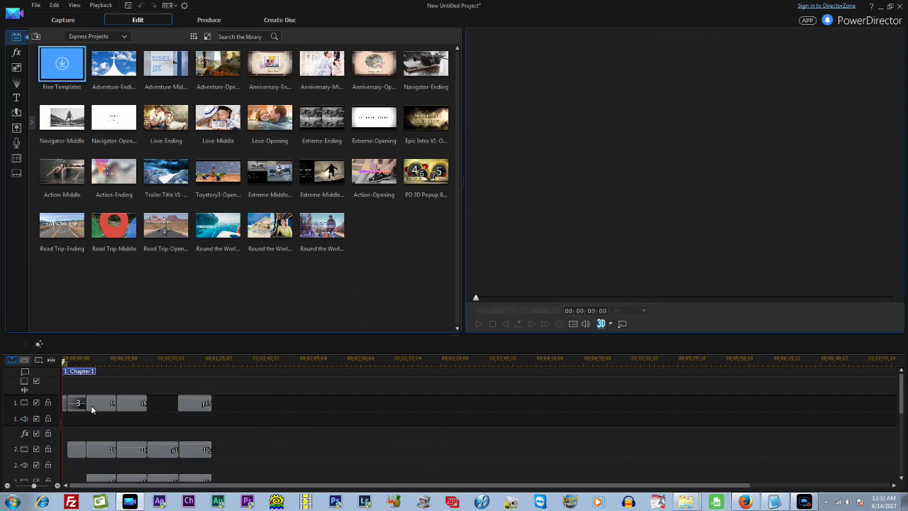
# Step: Play the popup book project in Movie mode from the beginning, stop playback, and exit PowerDirector without saving
pyautogui.click(91, 410)
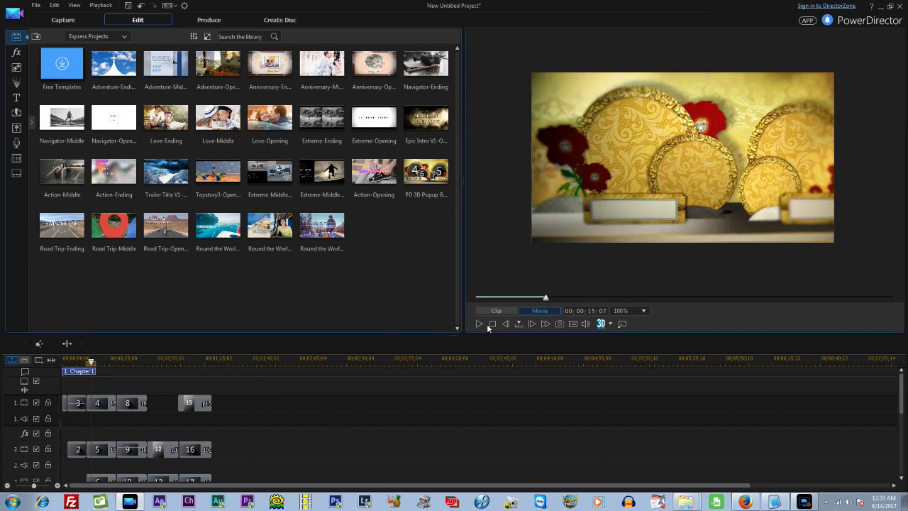
pyautogui.click(492, 324)
pyautogui.click(478, 324)
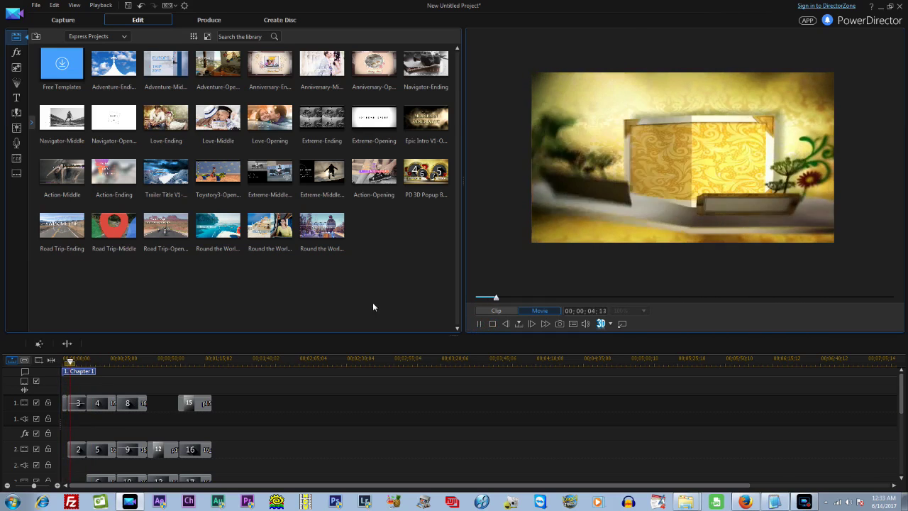
pyautogui.click(492, 324)
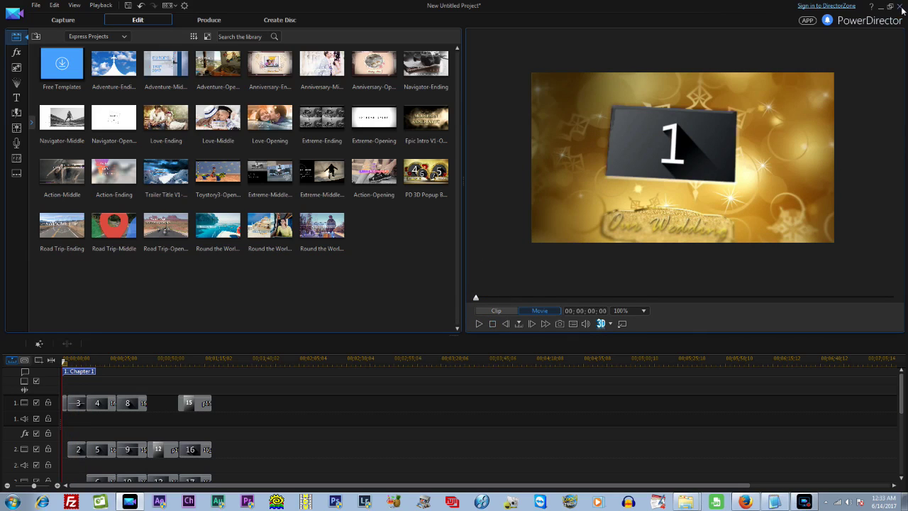
pyautogui.click(902, 10)
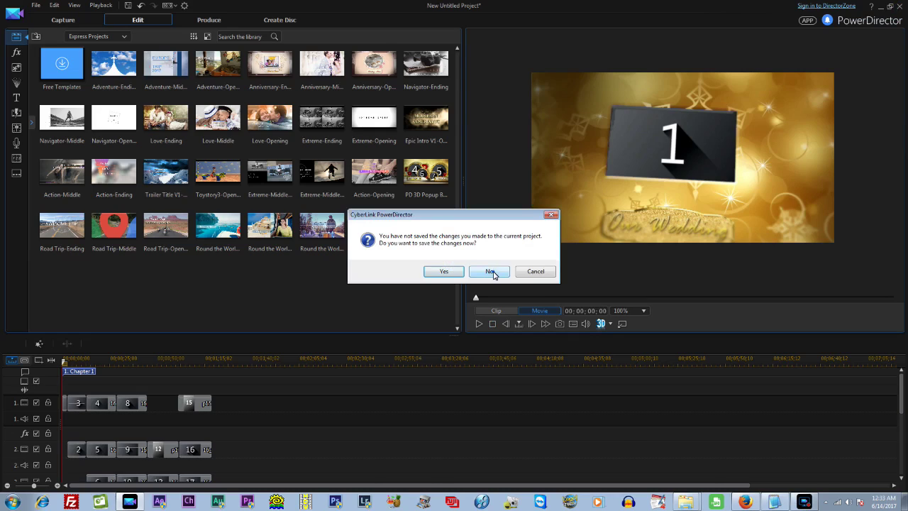
pyautogui.click(490, 272)
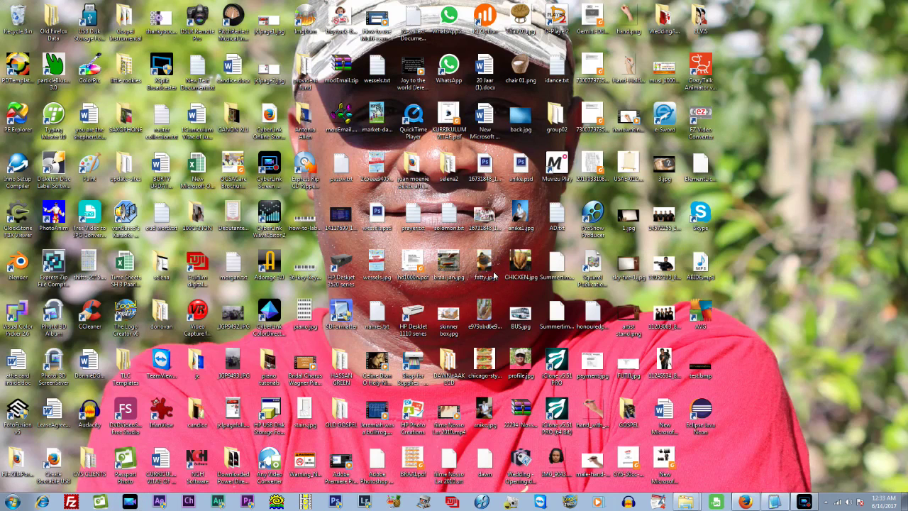